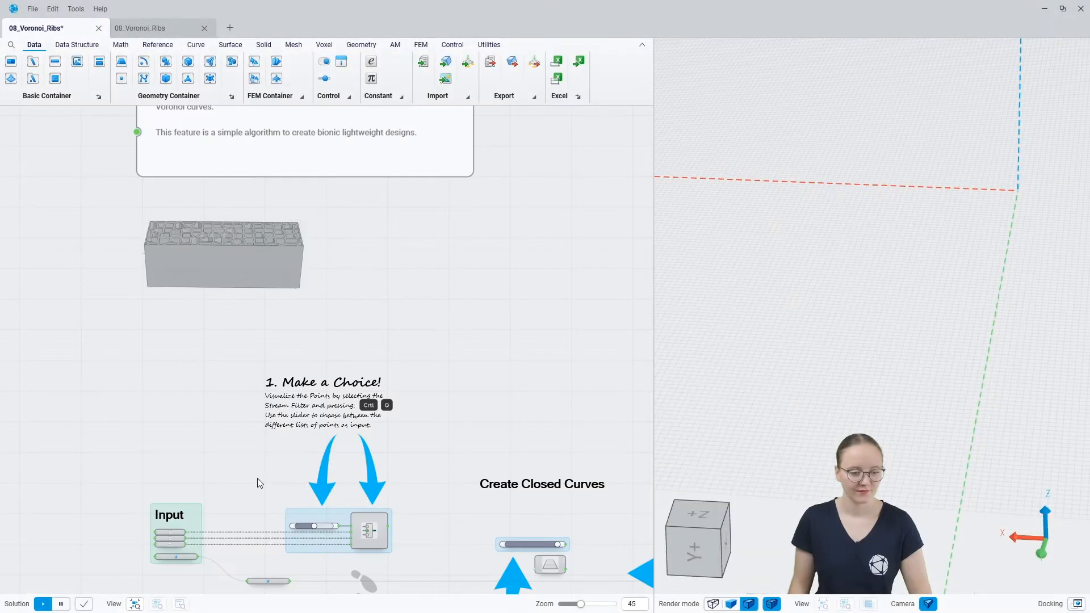
Display the Bottom Surface input container's geometry in the 3D view and inspect it from different angles
middle_click_drag(258, 478, 354, 322)
scroll(289, 401, "up", 7)
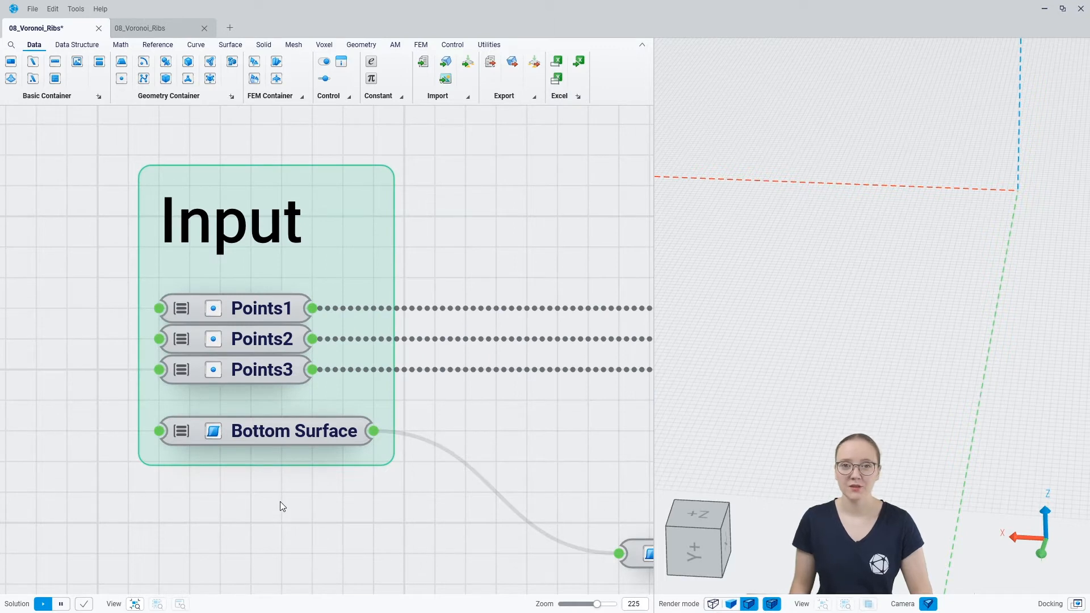
left_click(260, 431)
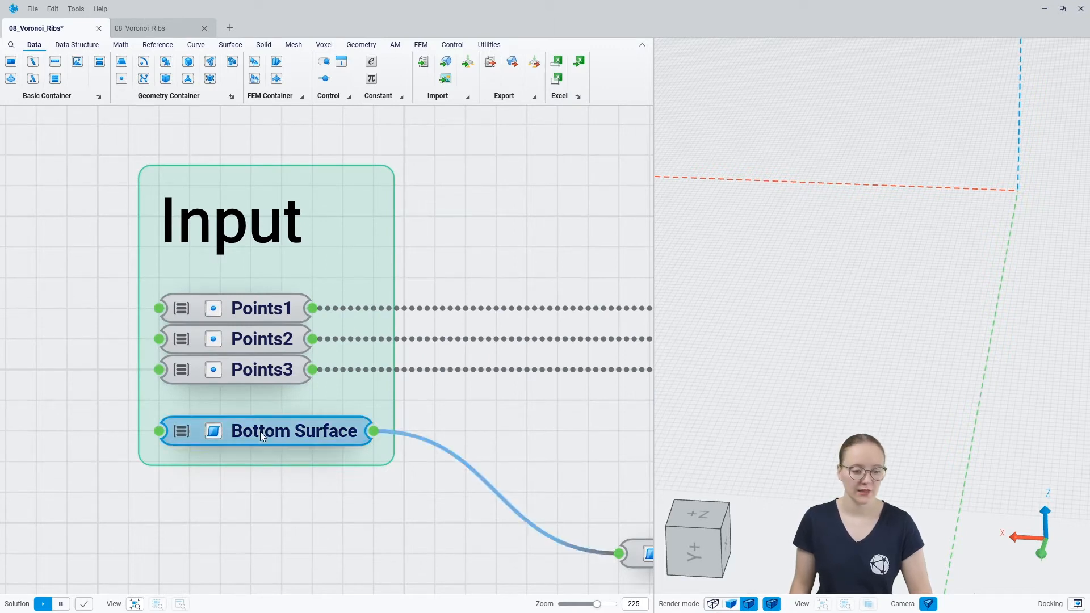
left_click(318, 505)
right_click_drag(835, 337, 851, 245)
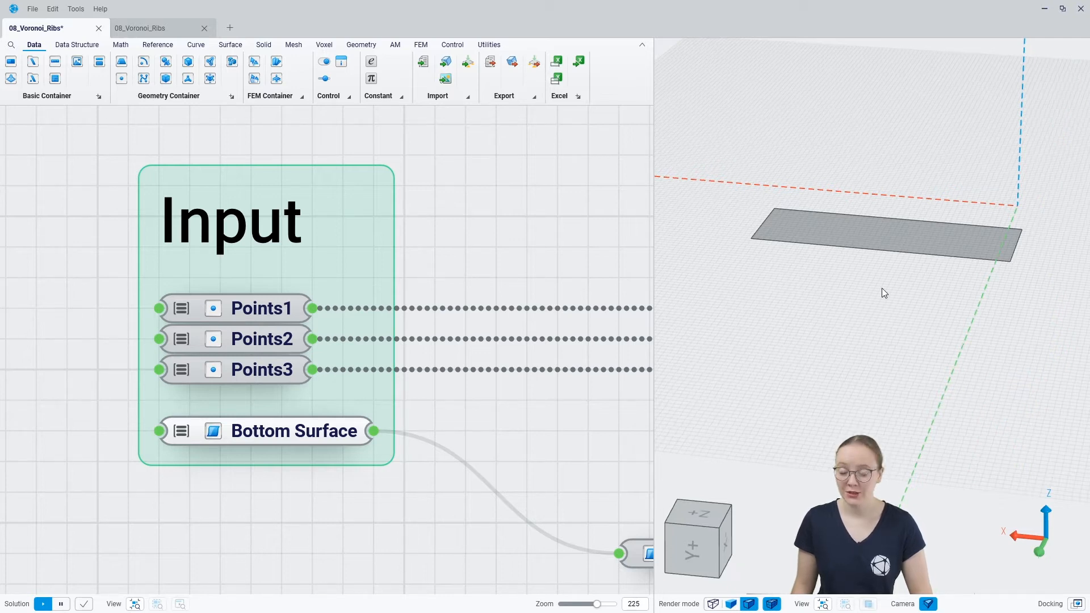
right_click_drag(1027, 154, 1027, 122)
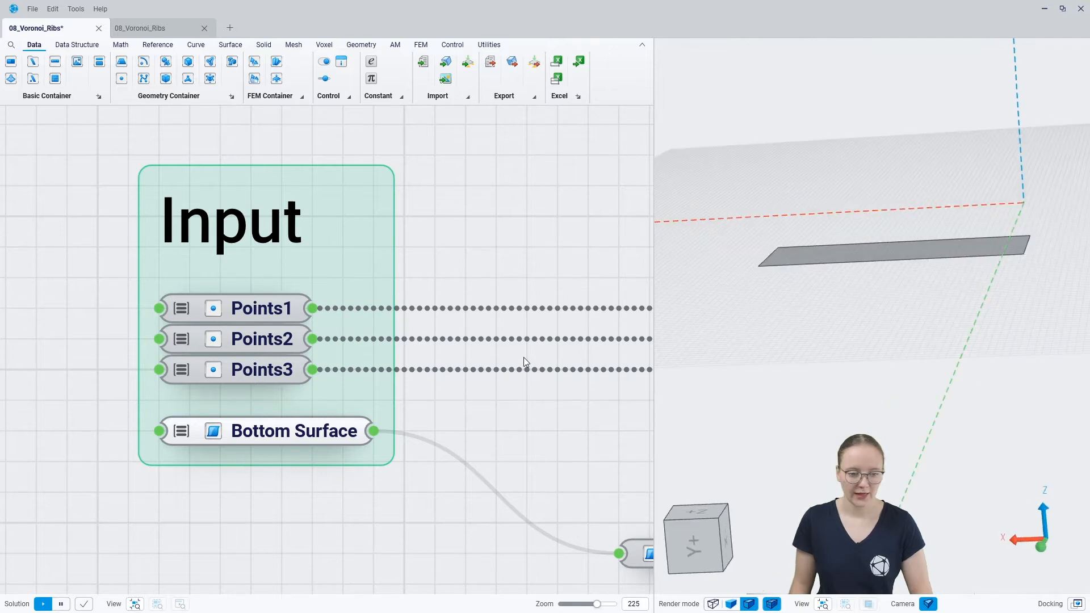
Preview the Points1, Points2 and Points3 lists one after another in top view, and hide the Bottom Surface preview
left_click(235, 314)
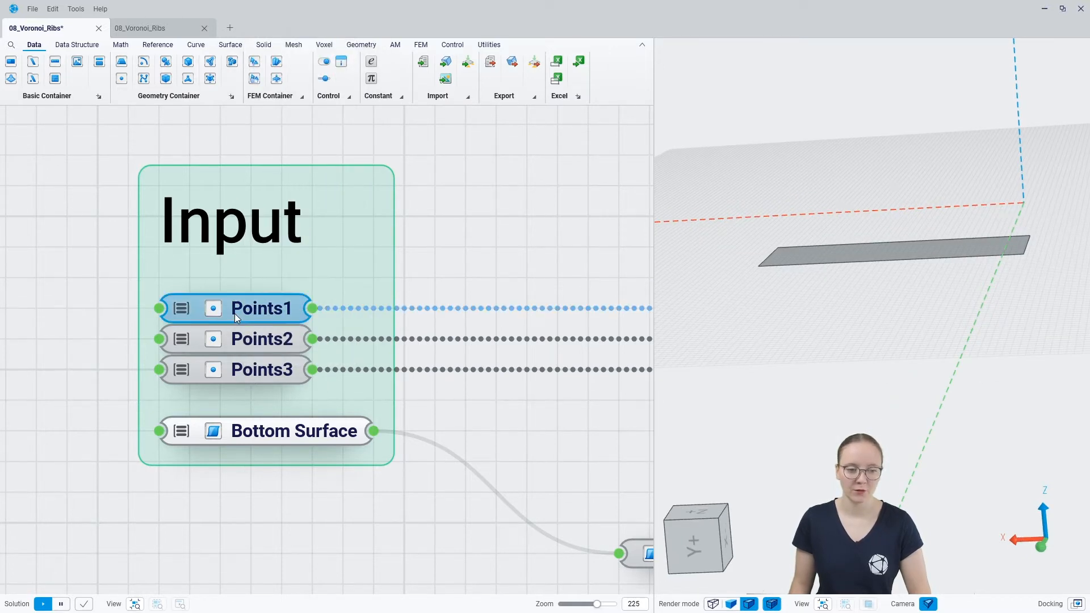
left_click(704, 513)
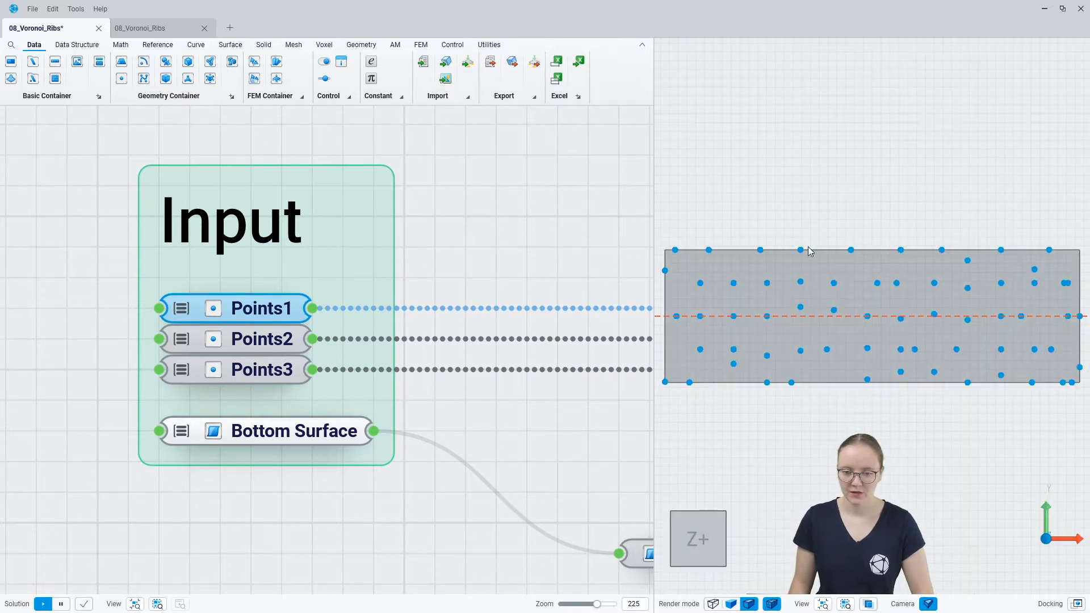
left_click(262, 340)
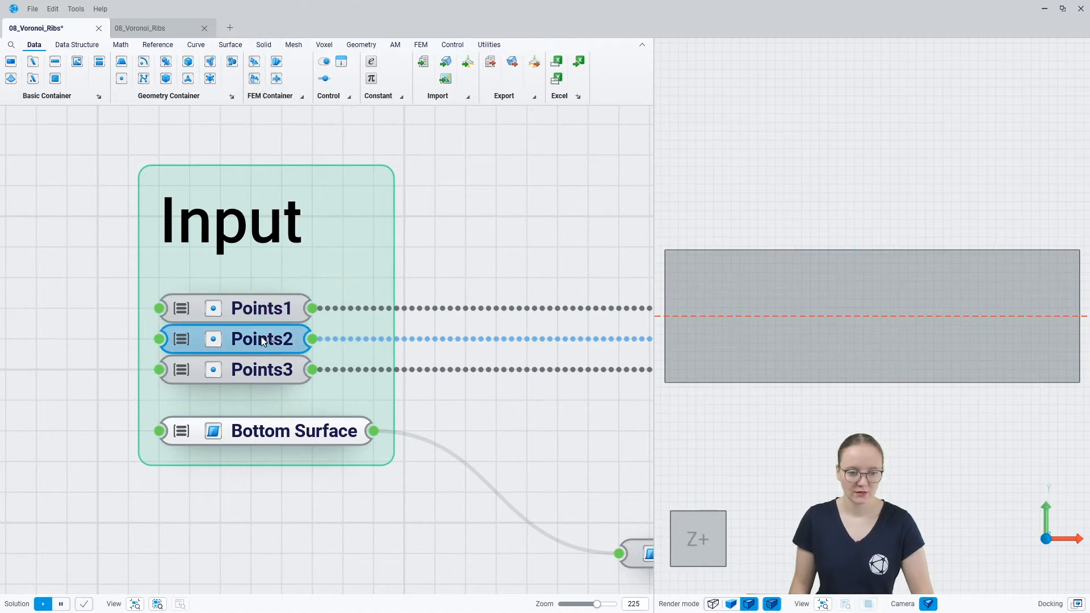
left_click(257, 372)
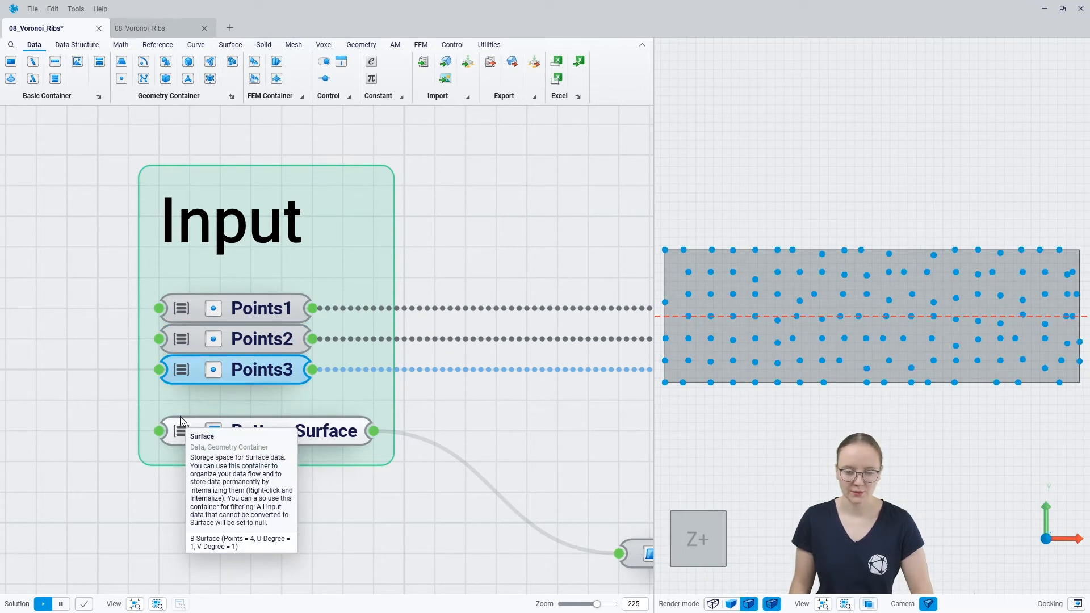
left_click(249, 431)
left_click(228, 472)
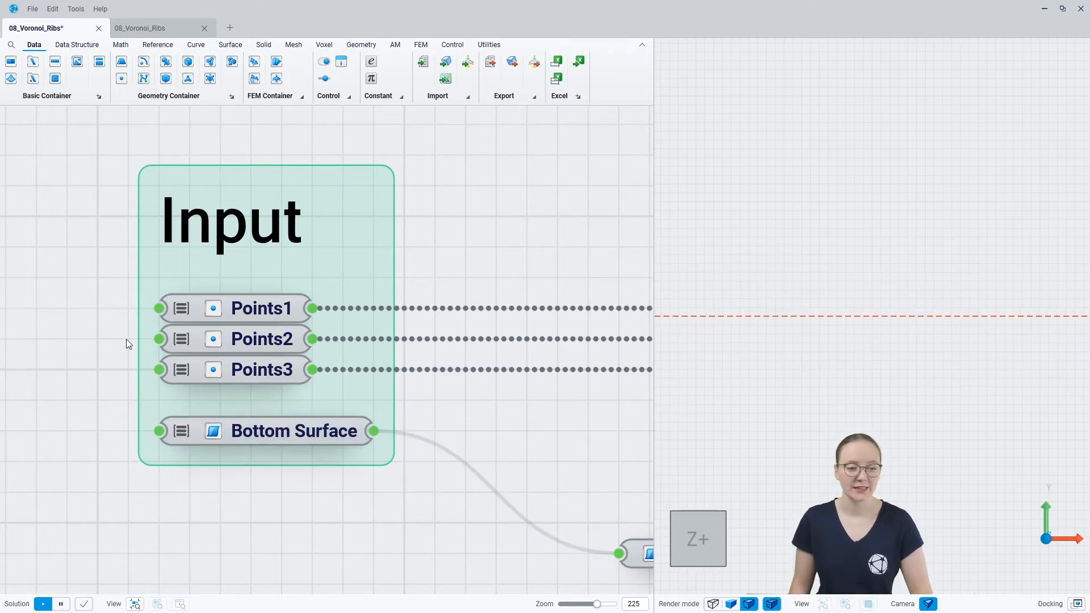
Add a Voronoi 2D component beside the Stream Filter, leaving a small gap between them
scroll(126, 338, "down", 4)
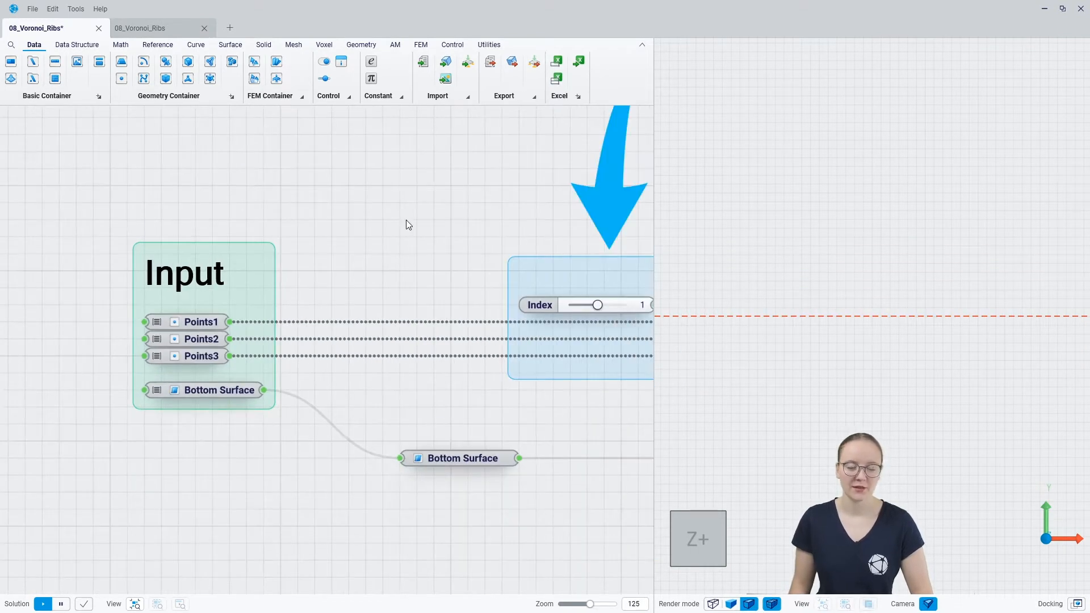
scroll(407, 220, "down", 2)
middle_click_drag(458, 189, 142, 270)
middle_click_drag(392, 321, 300, 367)
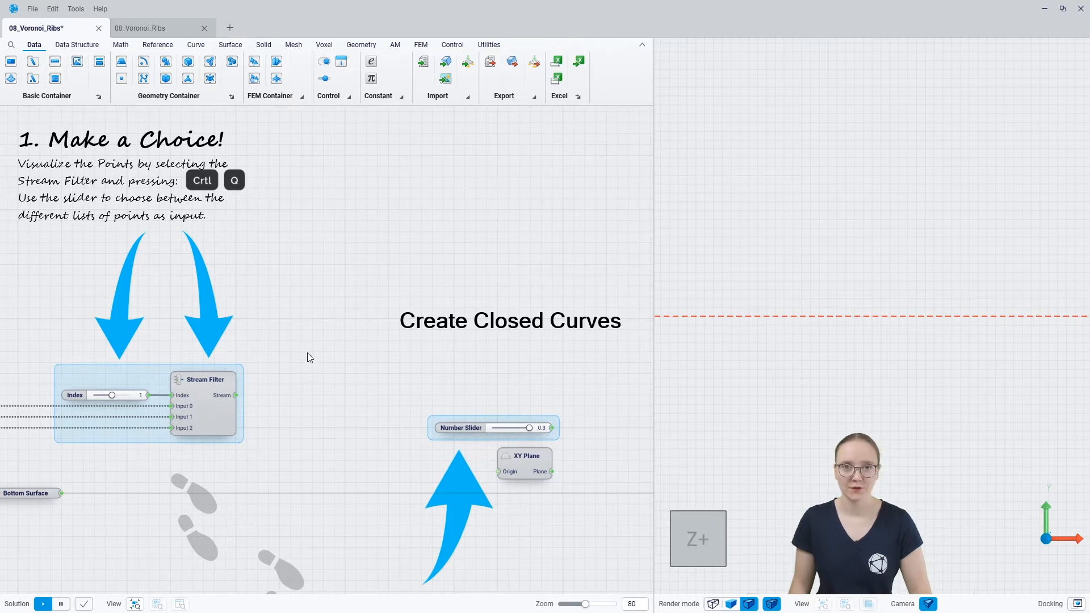
right_click(296, 404)
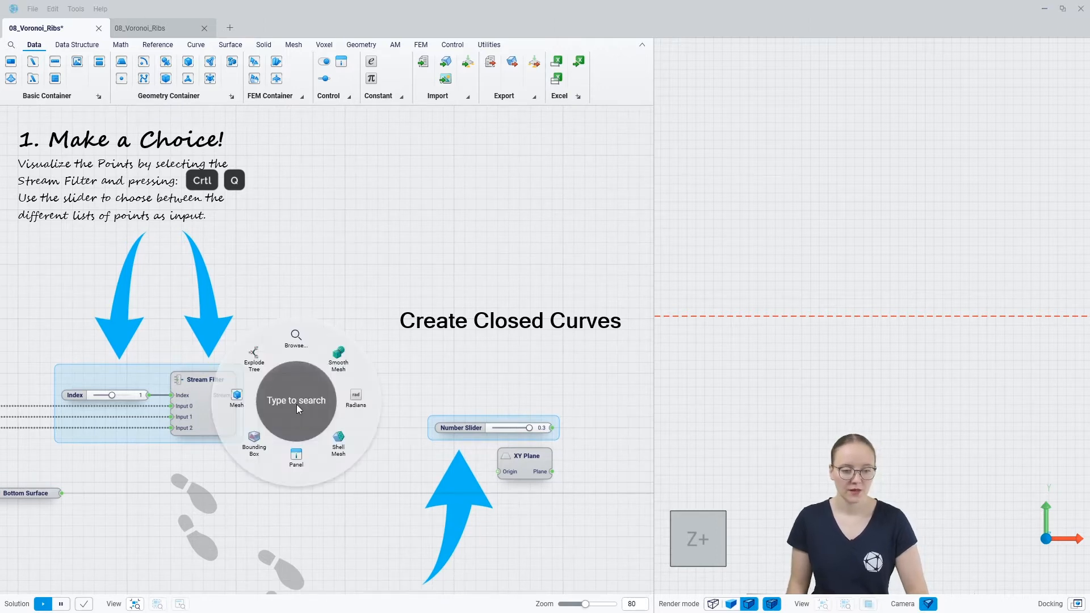
type("voro")
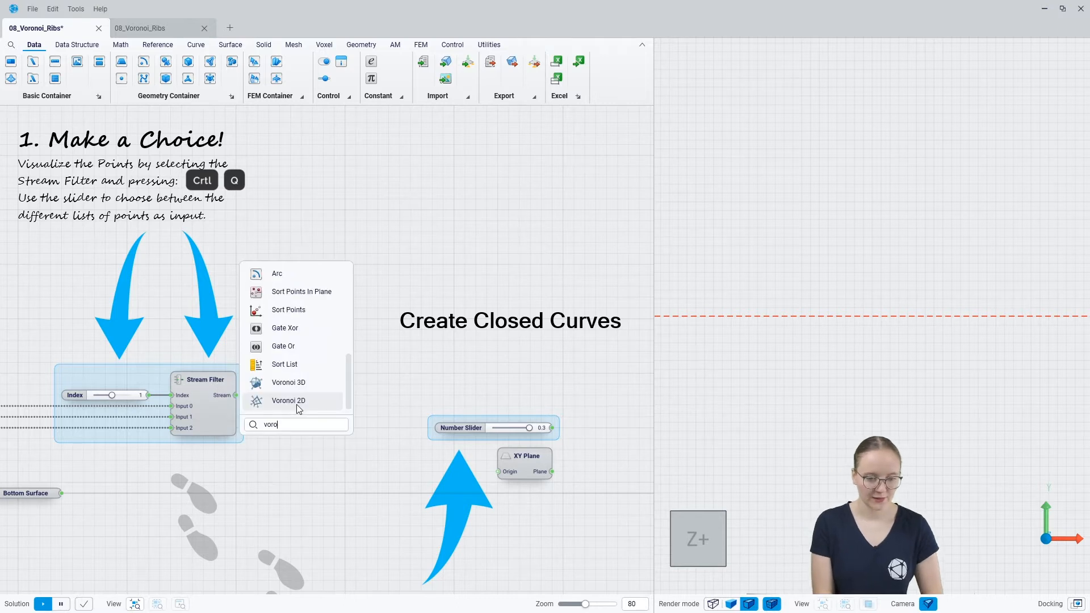
left_click(288, 400)
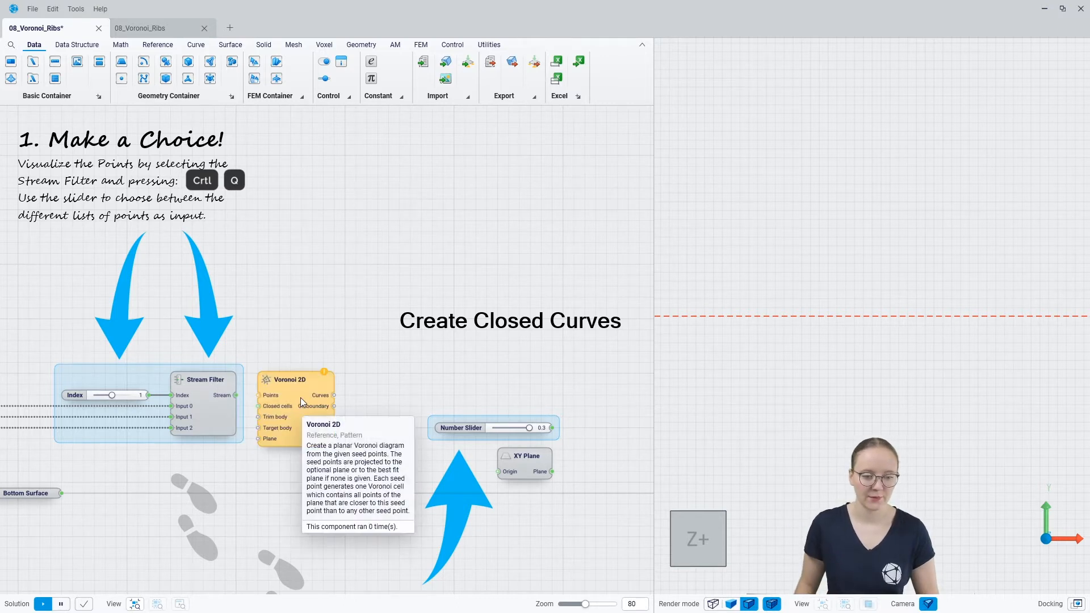
left_click_drag(305, 393, 323, 391)
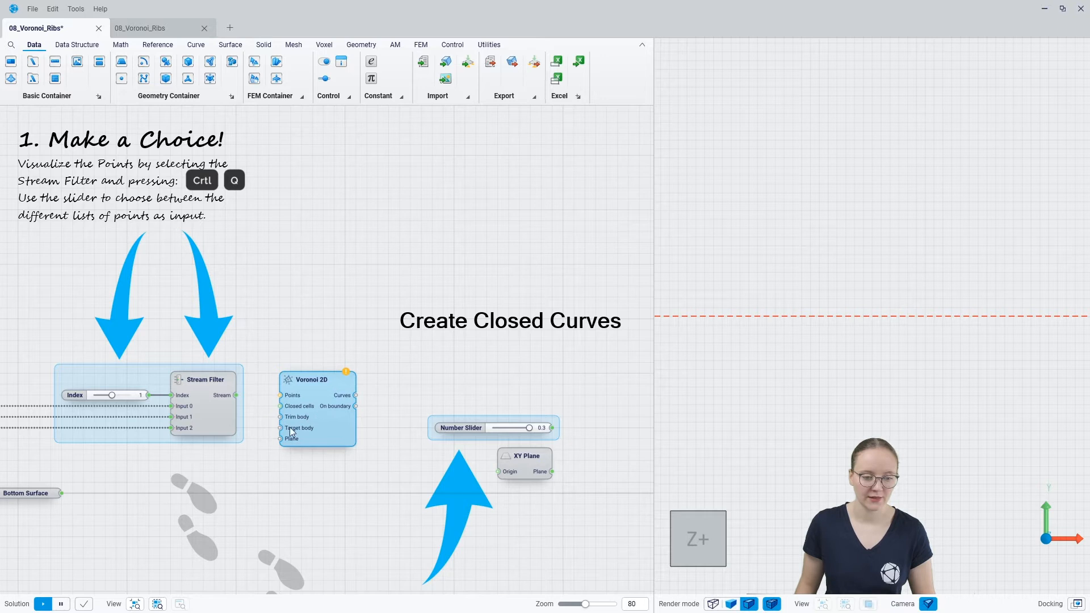
Connect the Stream Filter's Stream output to Voronoi 2D's Points input and the Bottom Surface container to its Target body input
left_click_drag(235, 395, 281, 395)
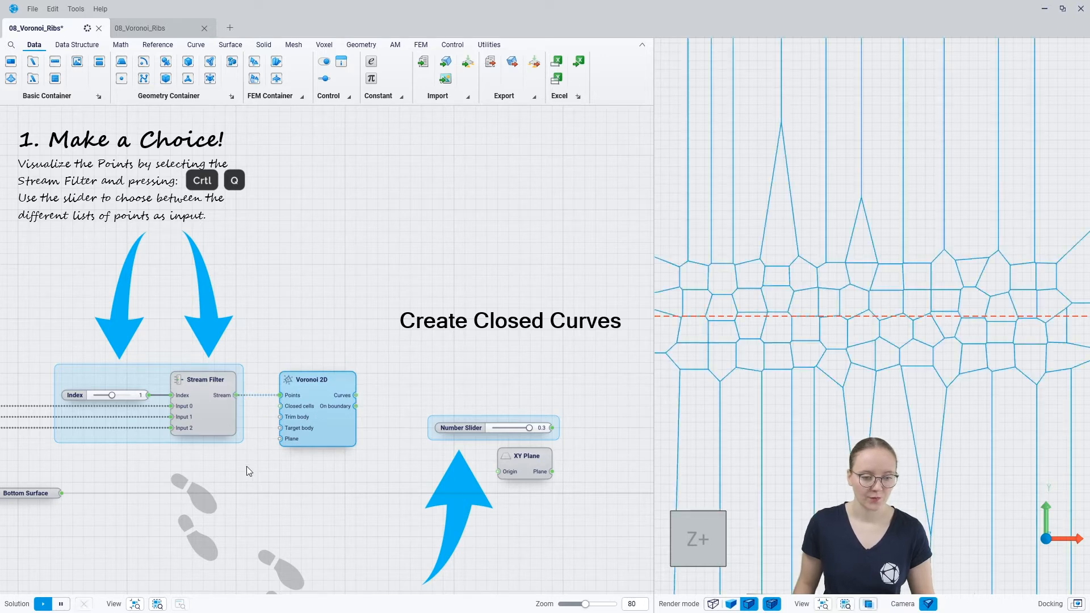
left_click_drag(60, 493, 275, 433)
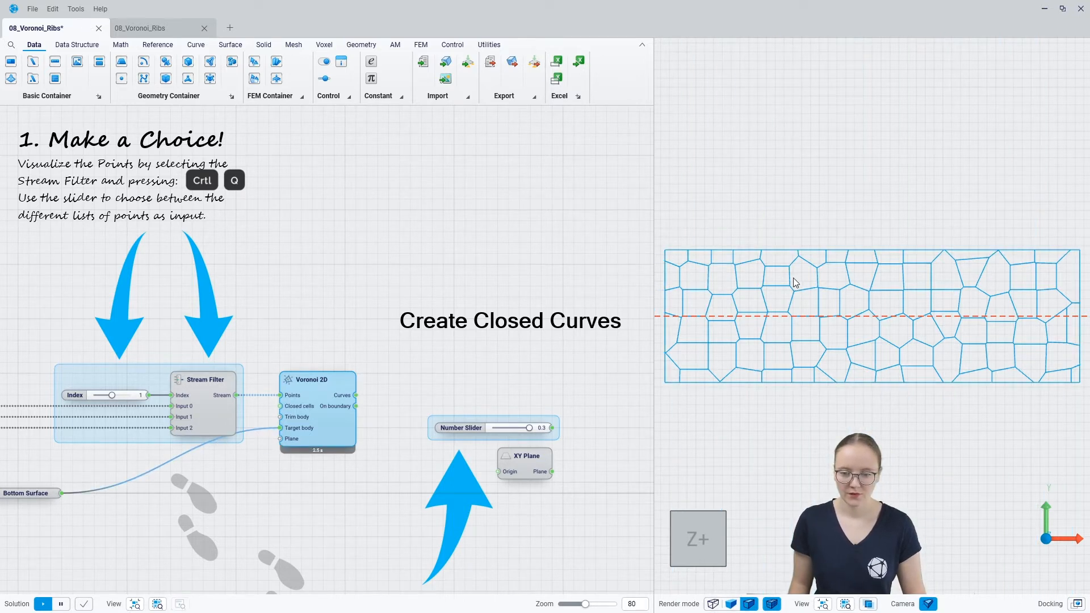
scroll(792, 279, "down", 2)
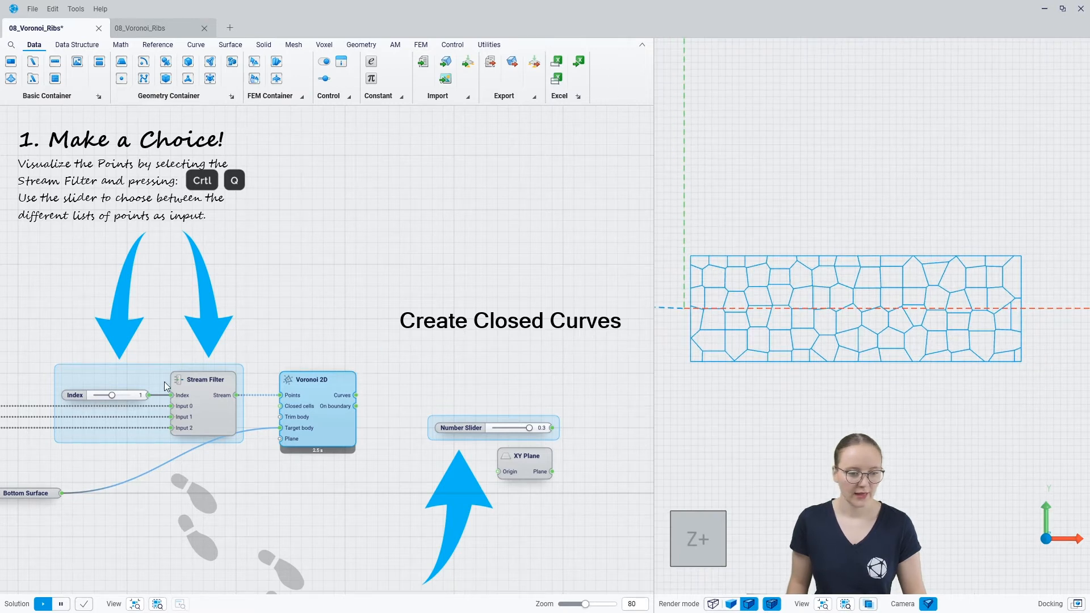
right_click_drag(263, 342, 462, 323)
mouse_move(63, 420)
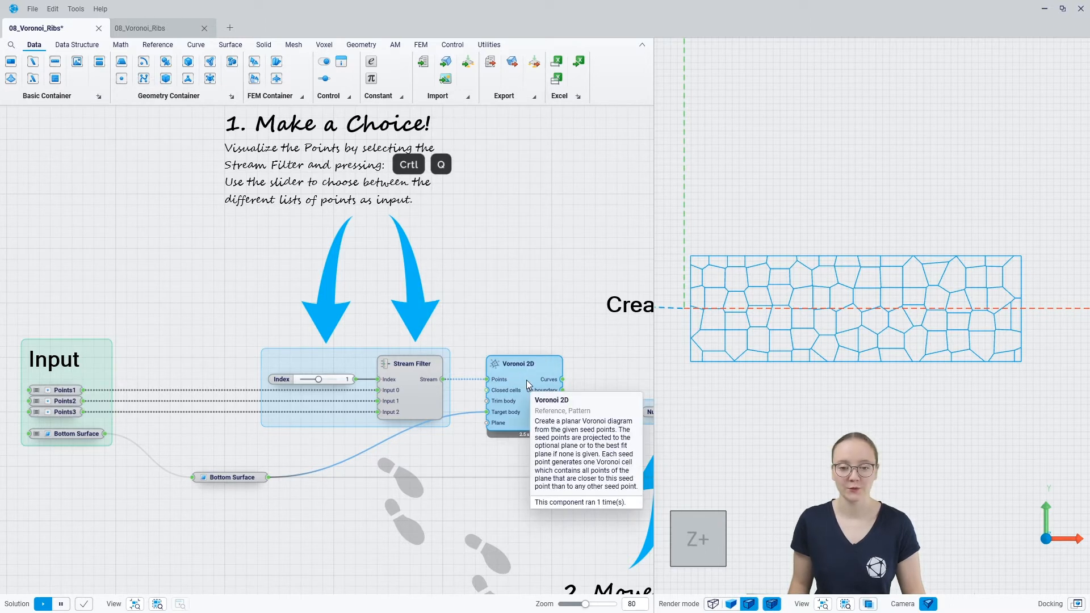
Try the Stream Filter's Index slider at 0 and 2, and return it to 1
left_click(505, 309)
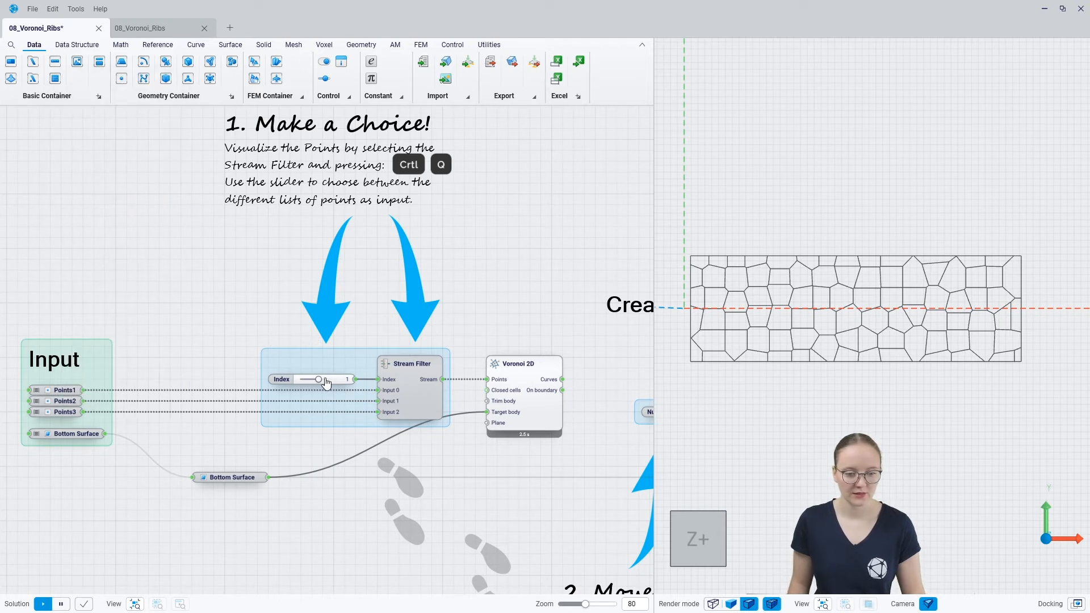
left_click_drag(318, 379, 300, 380)
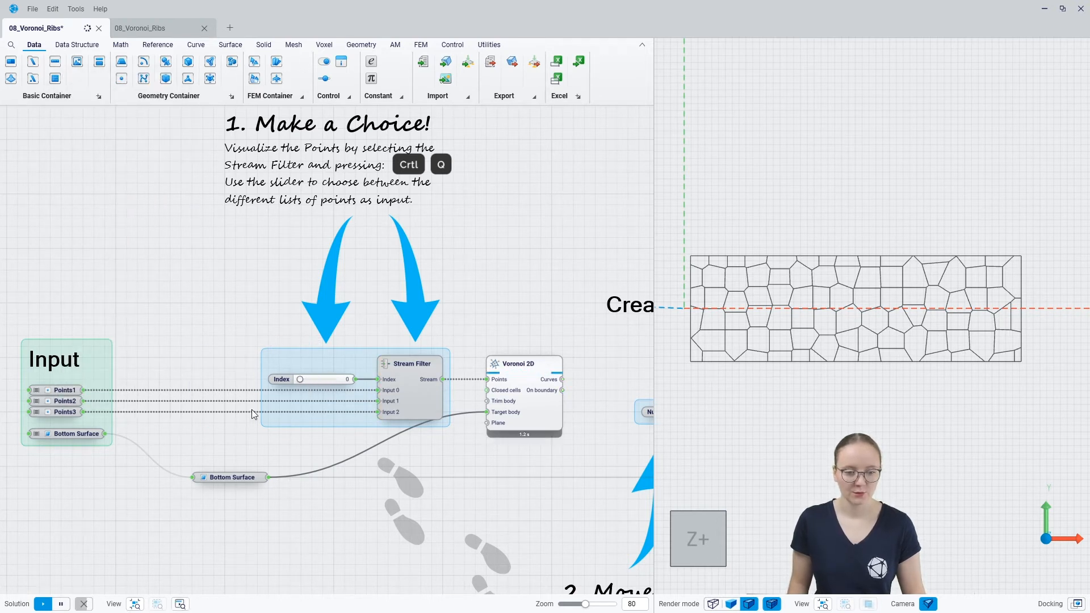
left_click_drag(300, 385, 337, 385)
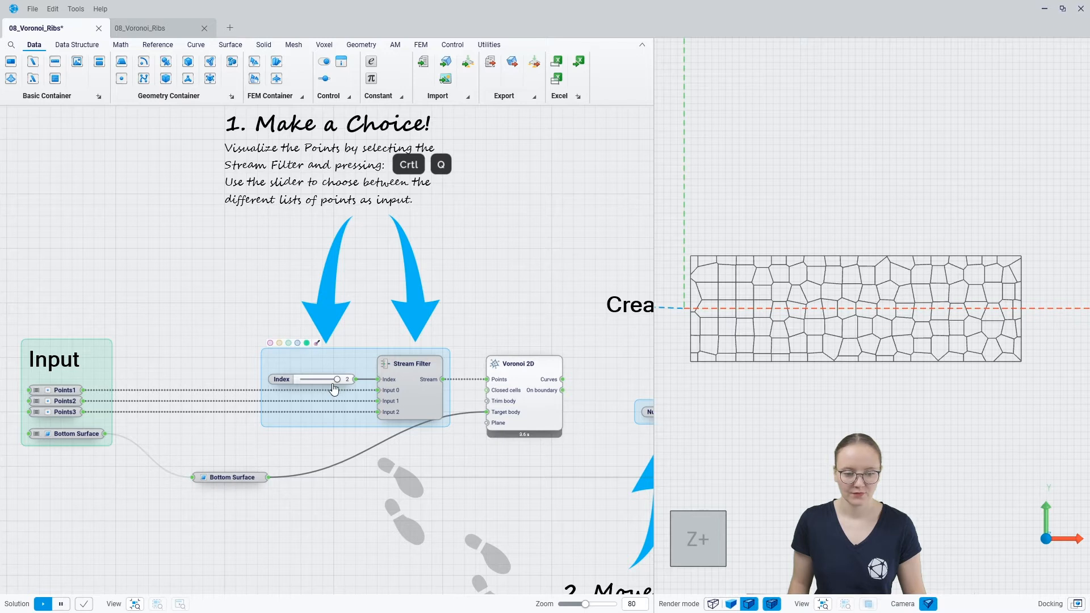
left_click_drag(338, 386, 327, 387)
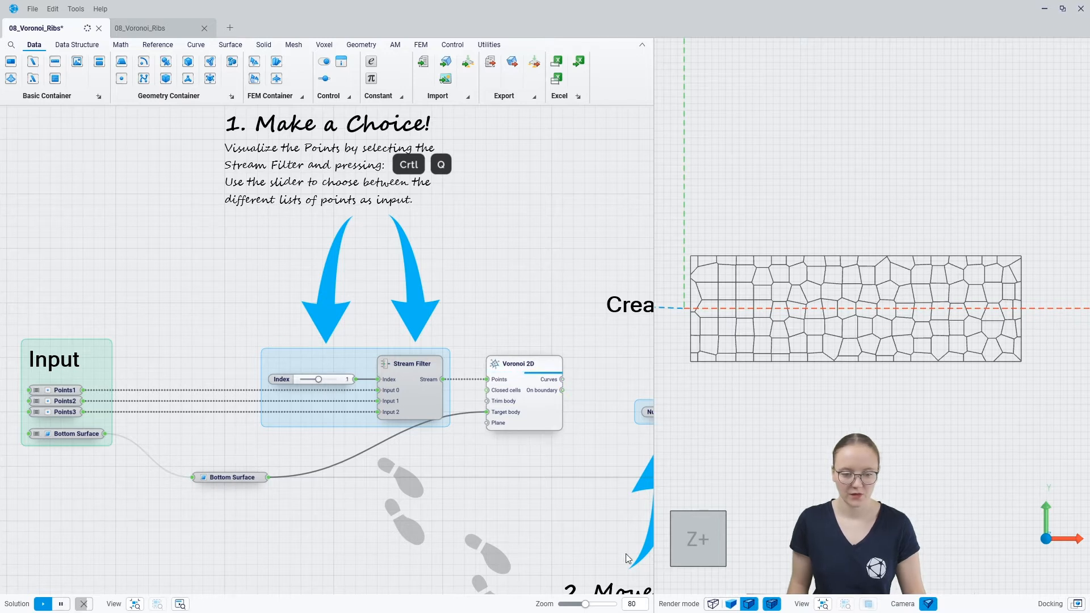
Add an Offset Curve component beside the Number Slider and XY Plane under Create Closed Curves
right_click_drag(533, 486, 315, 486)
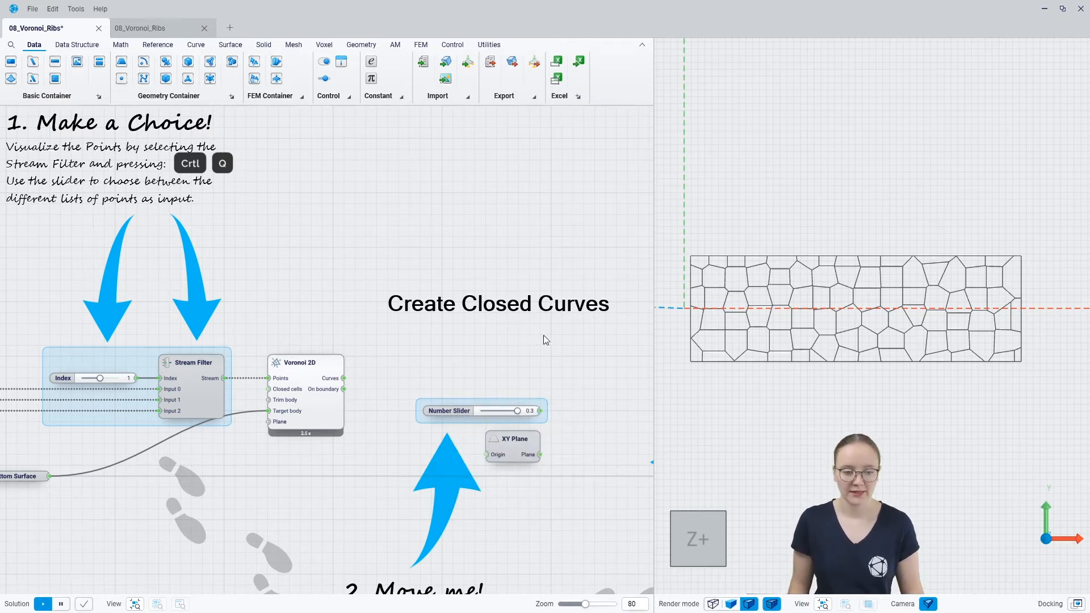
right_click_drag(565, 366, 428, 355)
double_click(448, 371)
type("offse")
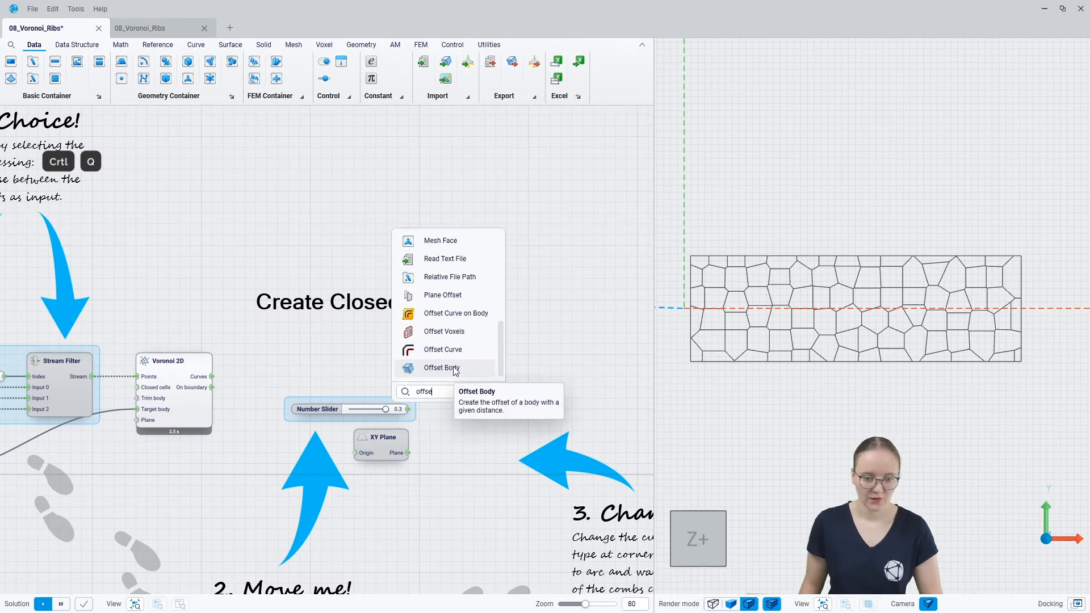
left_click(456, 355)
left_click_drag(450, 353, 459, 382)
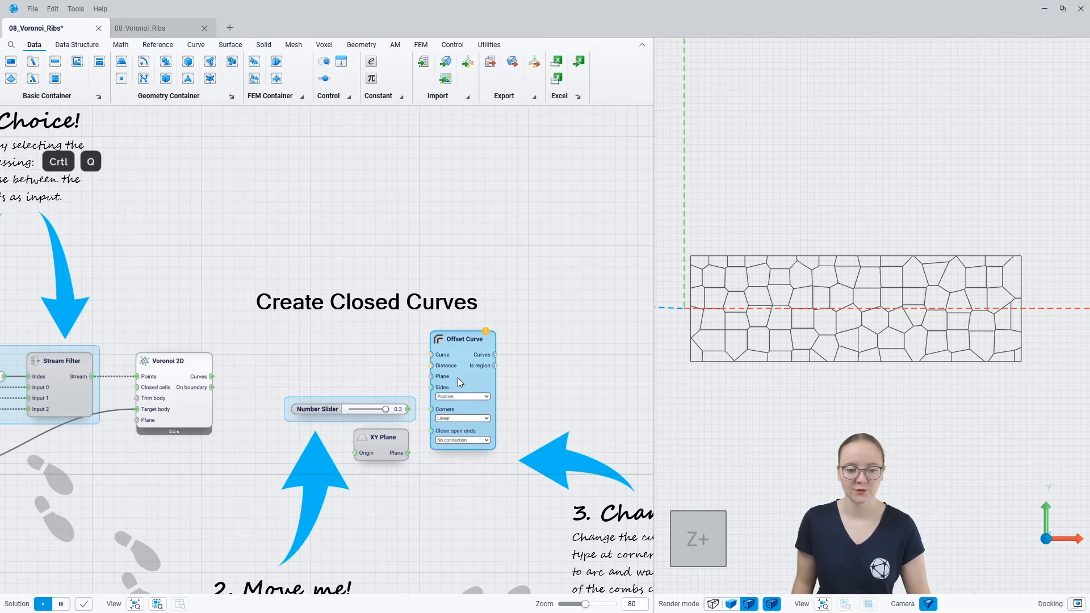
Connect Voronoi 2D's Curves, the number slider and the XY Plane to Offset Curve's Curve, Distance and Plane inputs, with Sides set to Negative
left_click_drag(211, 376, 474, 377)
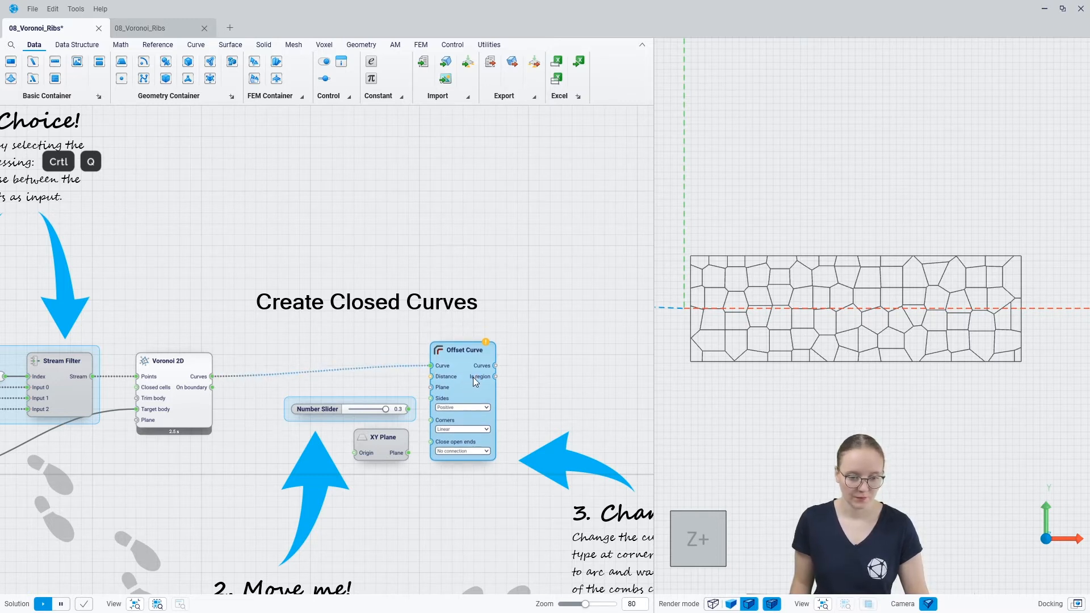
left_click_drag(408, 409, 430, 388)
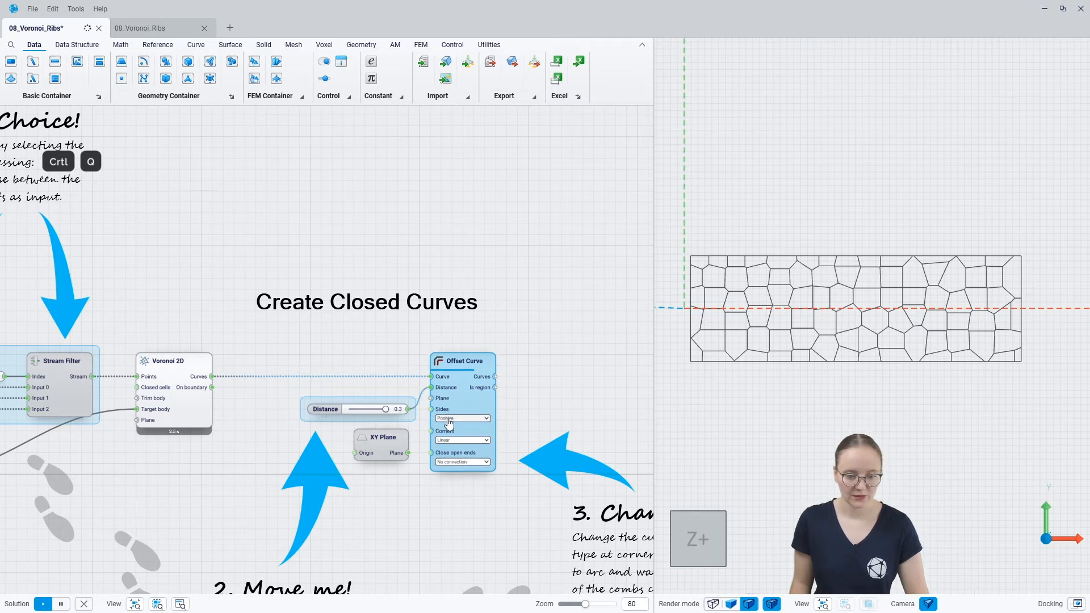
left_click(455, 418)
left_click(448, 437)
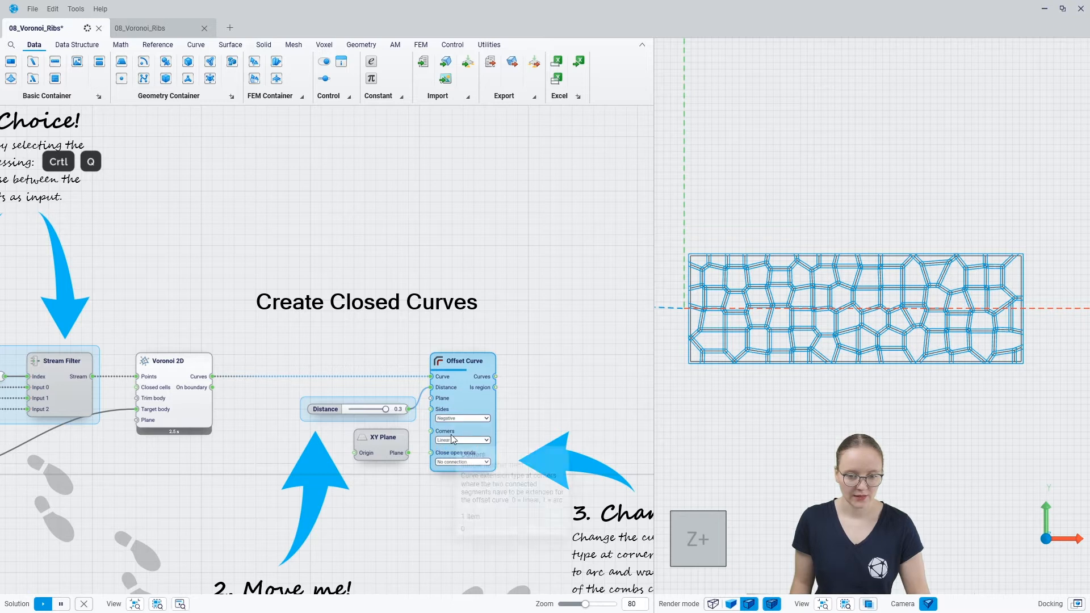
left_click_drag(407, 458, 429, 399)
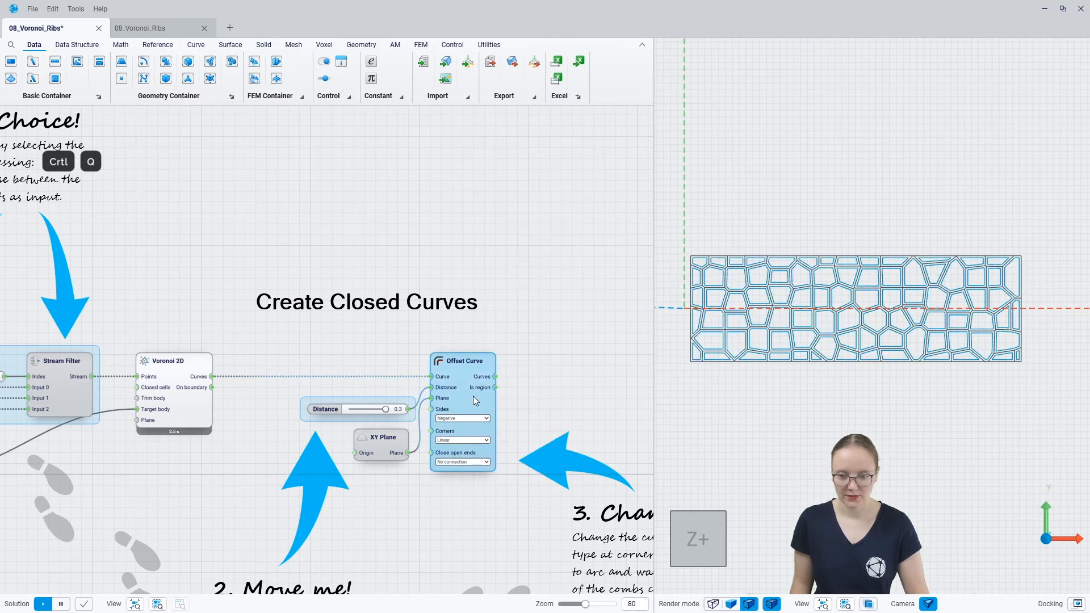
Hide the Voronoi 2D preview and examine the closed offset curves of the cells up close
scroll(728, 309, "up", 5)
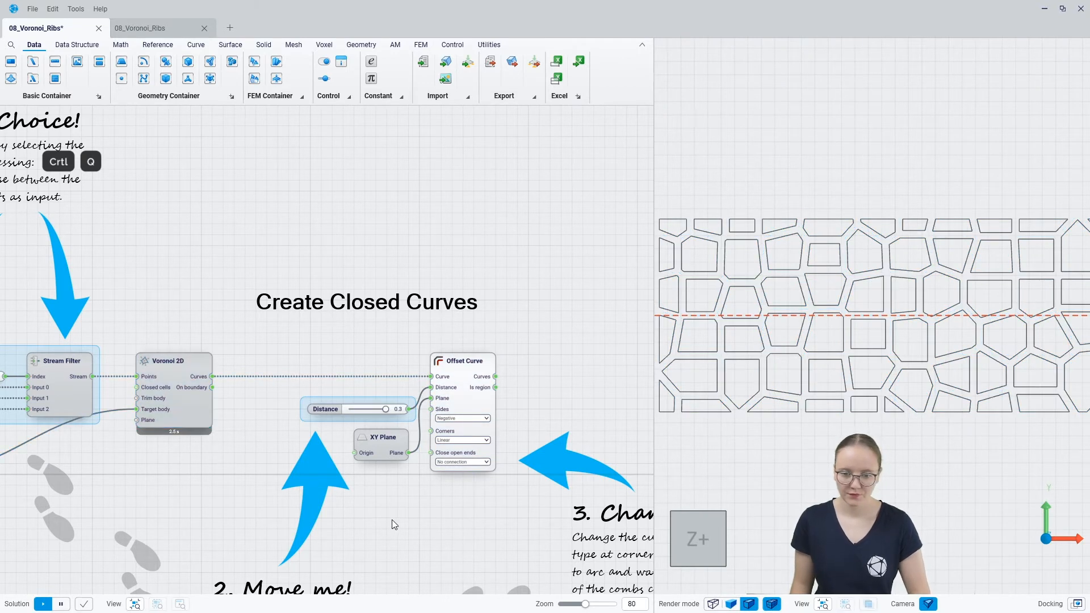
scroll(732, 244, "down", 5)
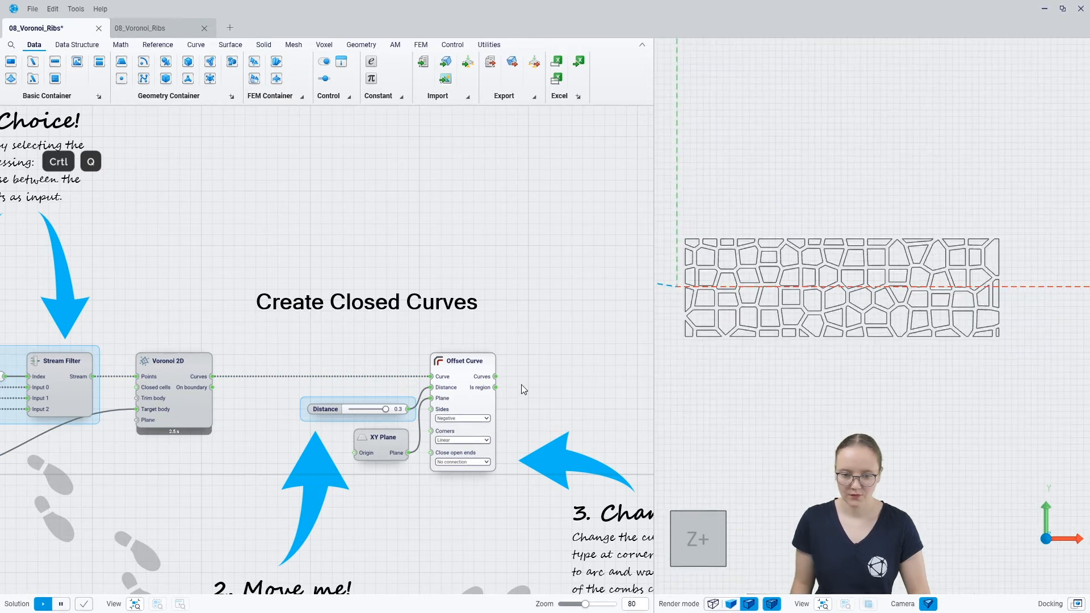
left_click_drag(496, 376, 527, 377)
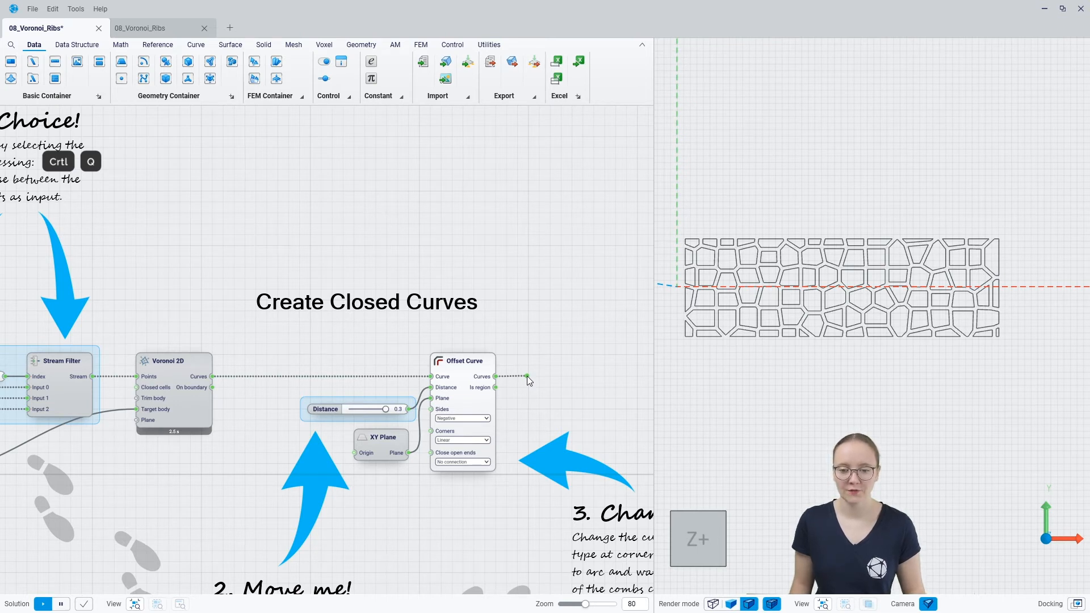
left_click_drag(527, 376, 527, 376)
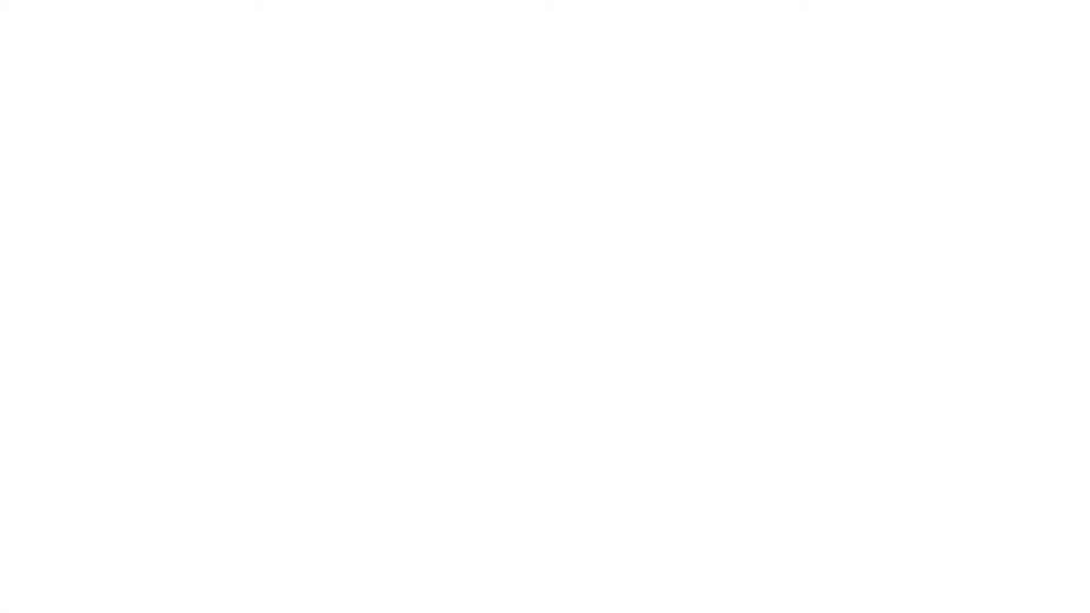
scroll(863, 310, "up", 10)
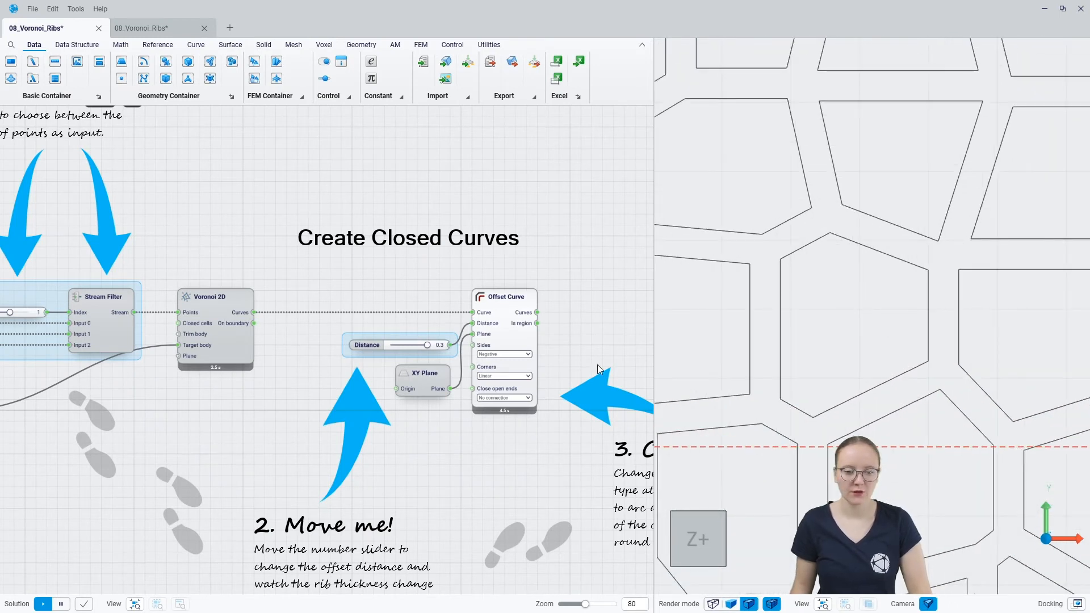
Set Offset Curve's Corners to Arc, and try the Distance slider at 0.1 before returning it to 0.3
left_click(511, 379)
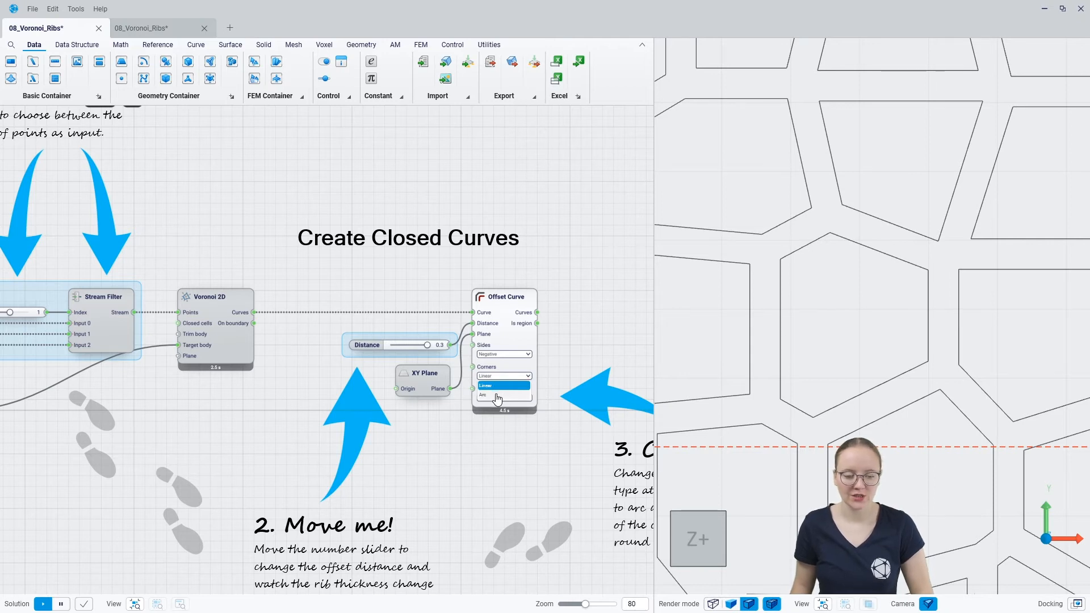
left_click(485, 395)
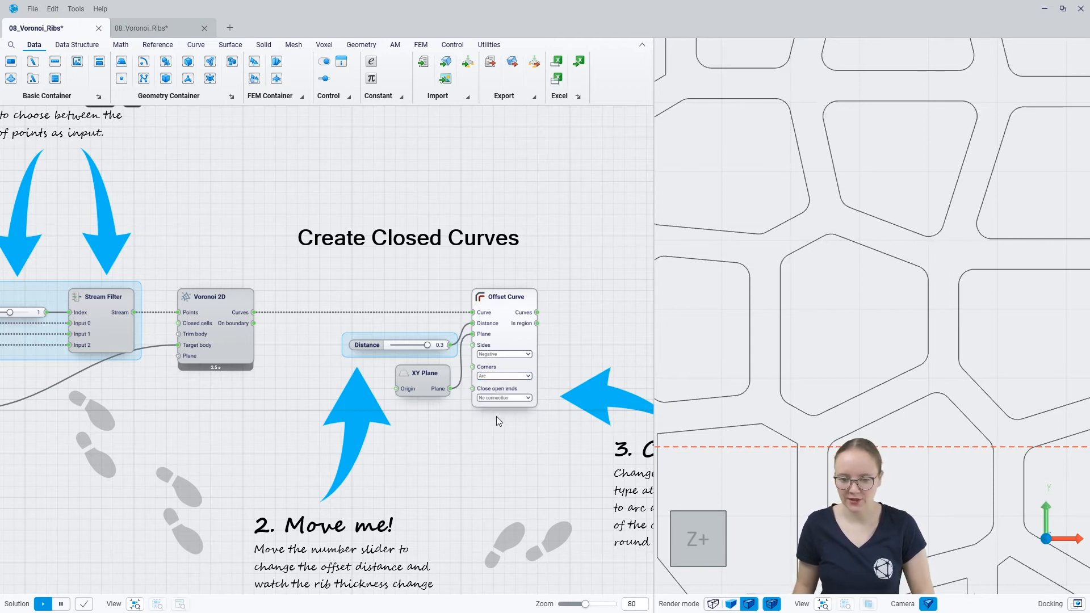
left_click(499, 376)
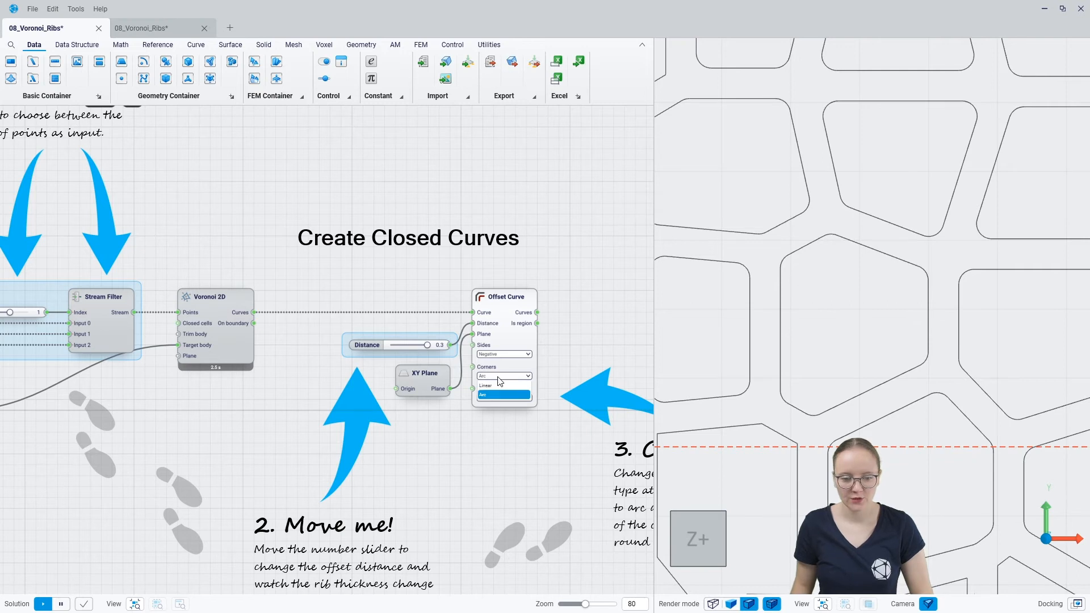
left_click(497, 387)
left_click(496, 378)
left_click(495, 392)
left_click_drag(427, 346, 397, 350)
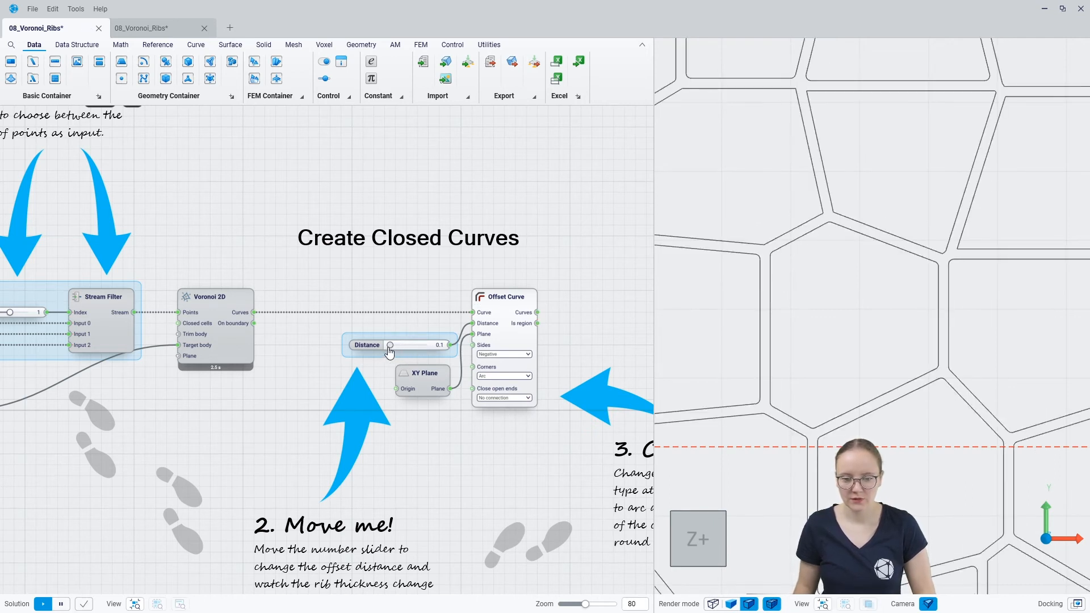
left_click_drag(389, 352, 438, 349)
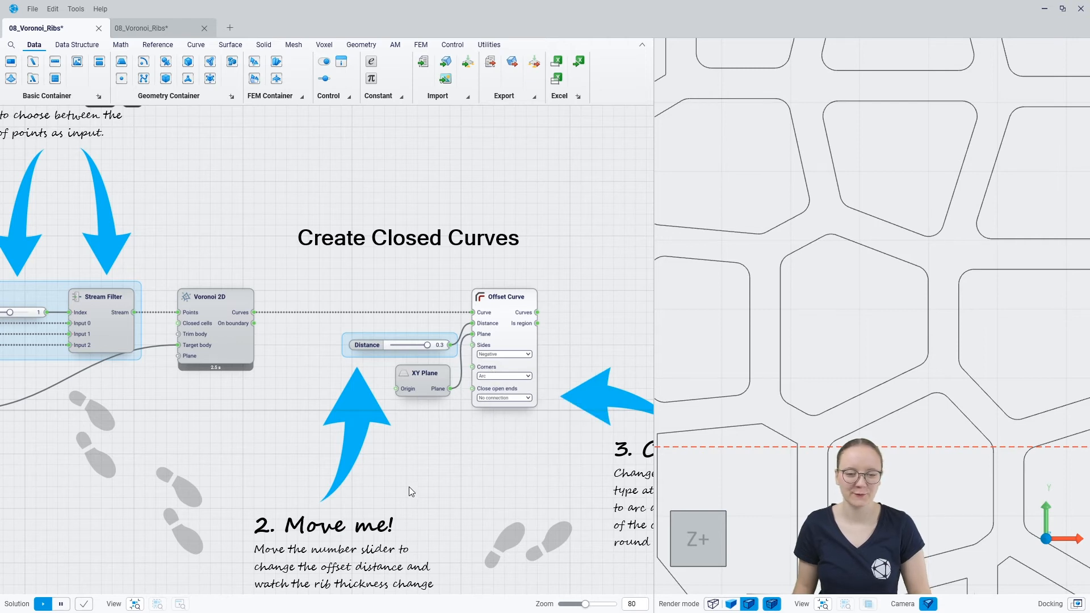
Hide the Offset Curve preview
left_click_drag(536, 463, 346, 452)
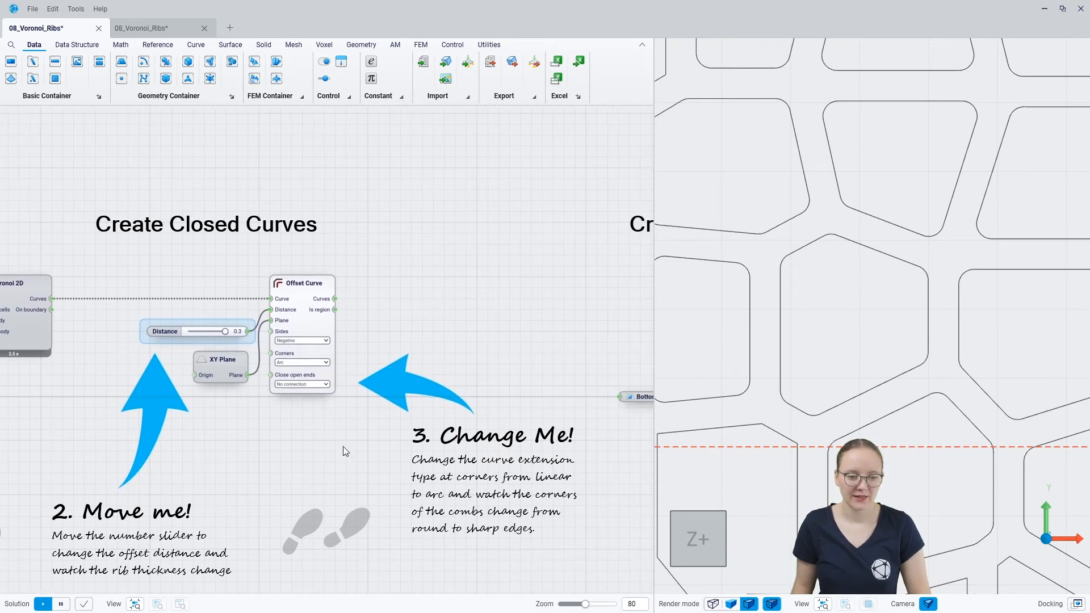
left_click_drag(493, 351, 342, 358)
left_click_drag(477, 356, 393, 355)
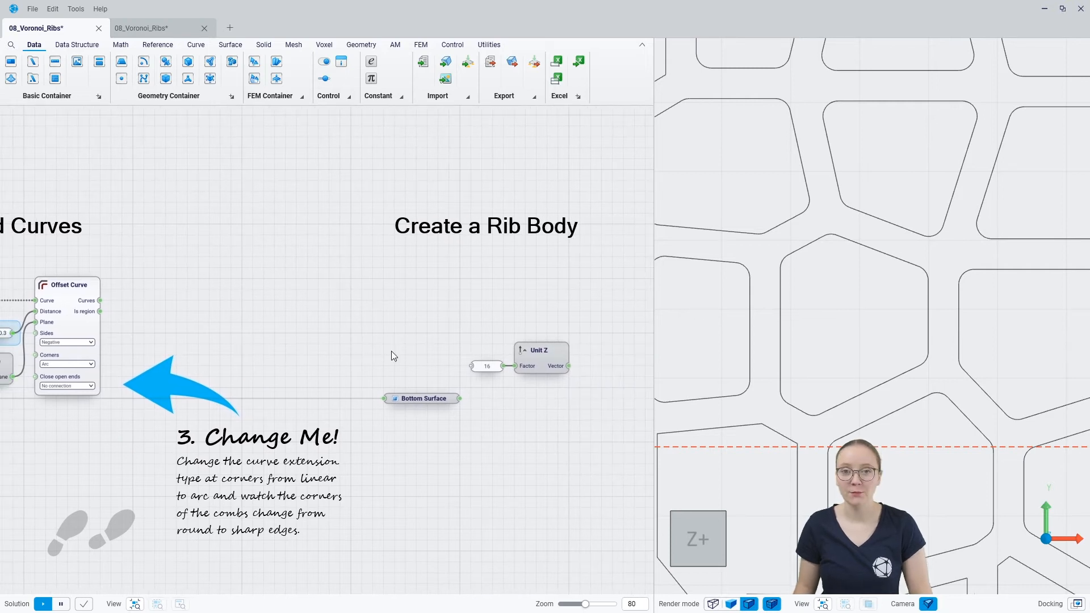
scroll(815, 317, "down", 10)
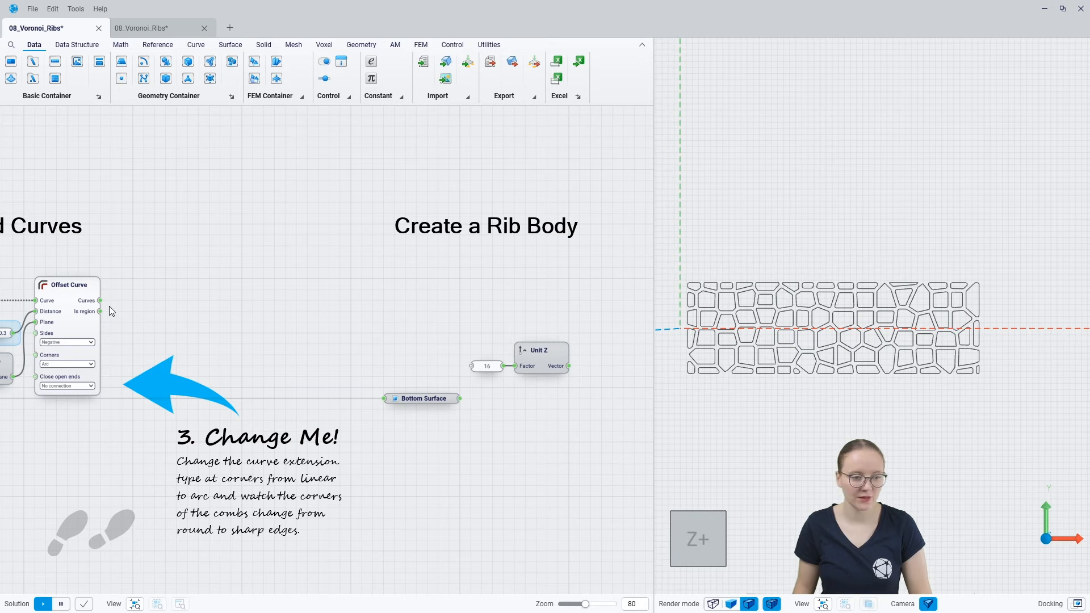
left_click(71, 295)
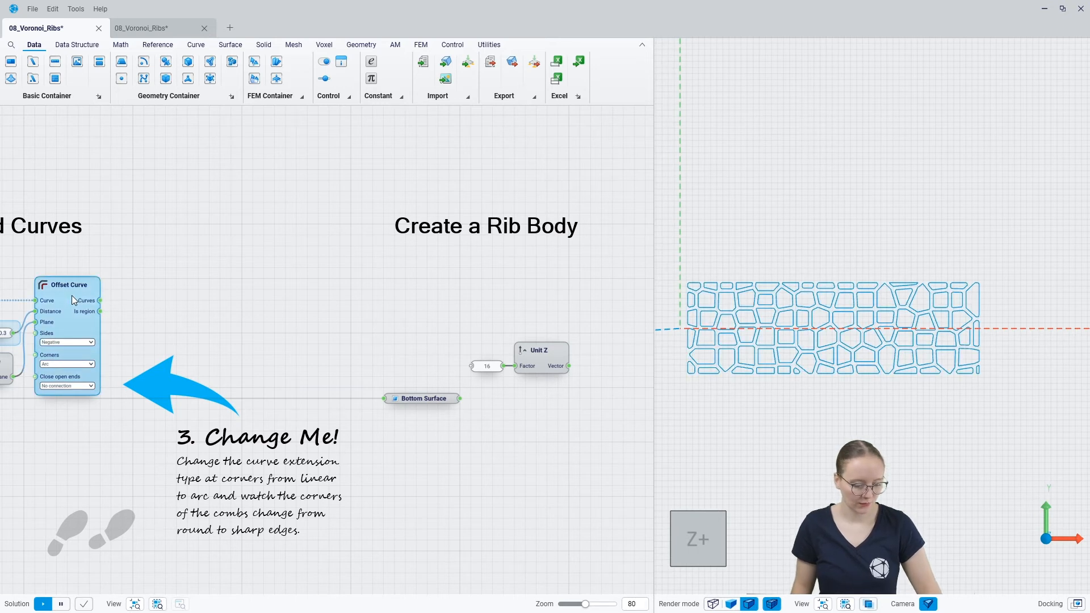
left_click(180, 300)
Add a Boundary Surfaces component under Create a Rib Body with its Curves input fed by Offset Curve's Curves output
left_click_drag(103, 302, 411, 302)
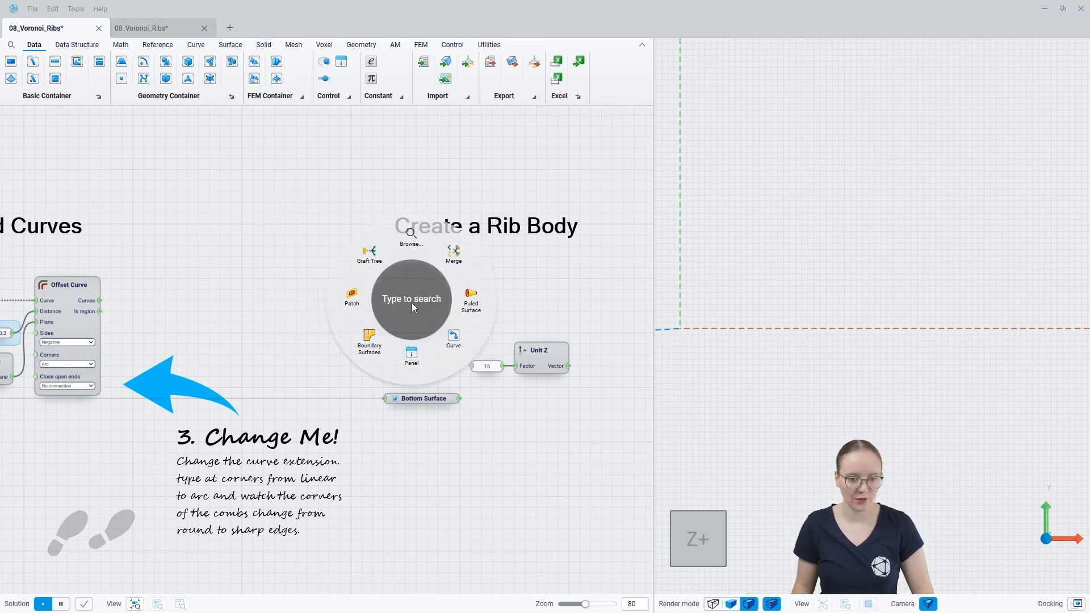
left_click(368, 340)
left_click_drag(447, 285, 420, 295)
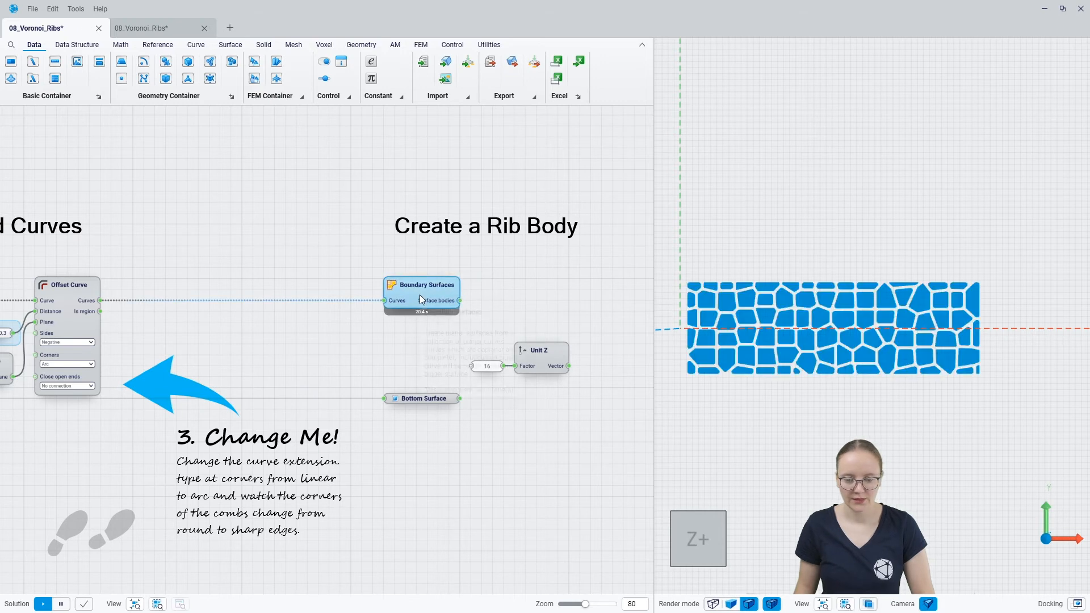
middle_click_drag(785, 413, 787, 450)
scroll(805, 335, "up", 3)
scroll(805, 335, "up", 3)
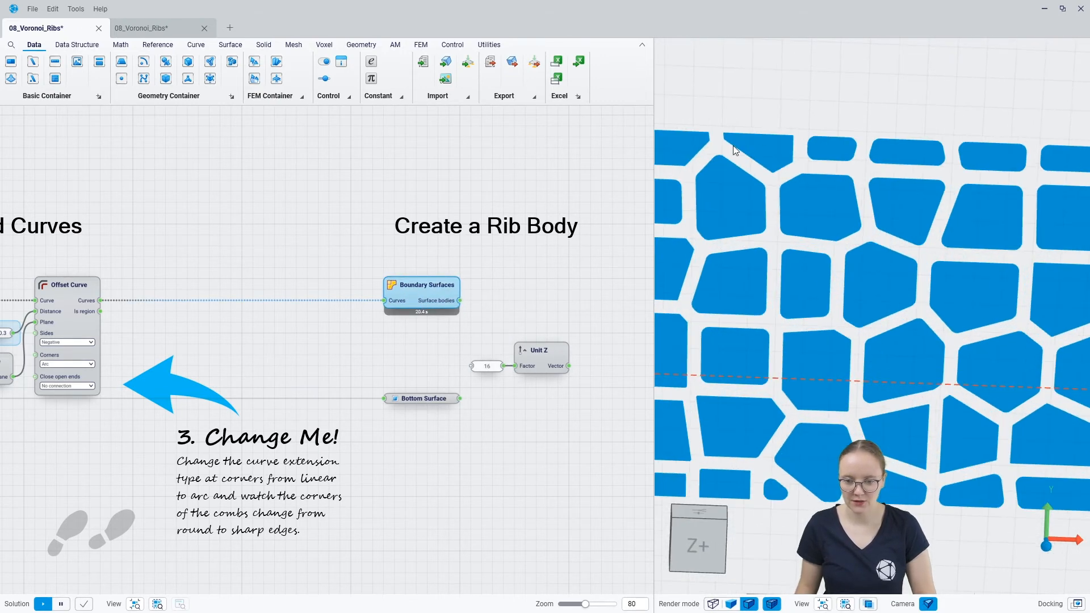
left_click(502, 305)
scroll(809, 255, "down", 5)
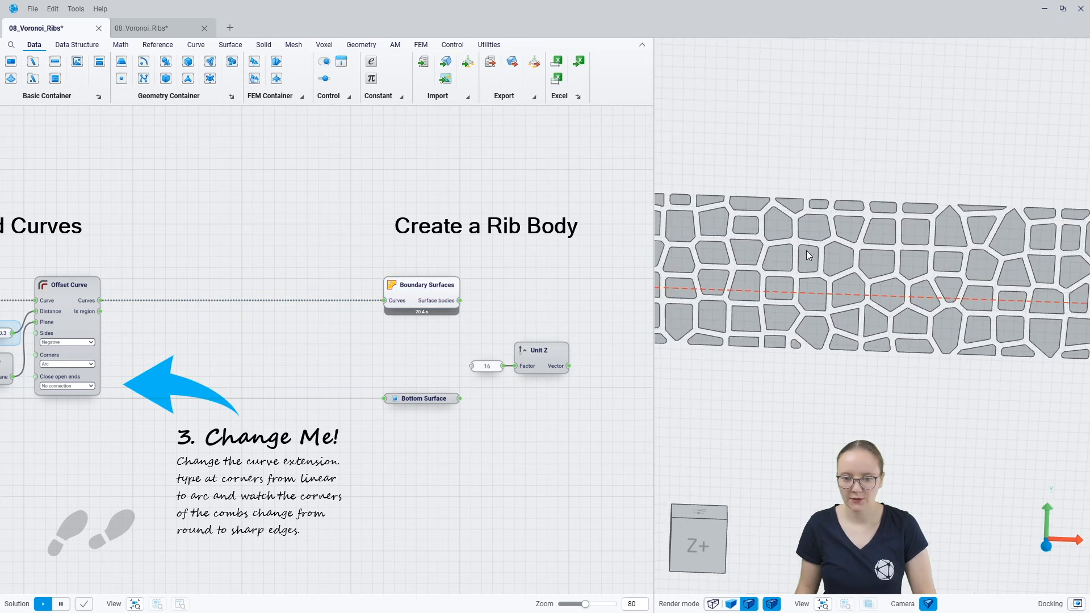
scroll(809, 256, "down", 3)
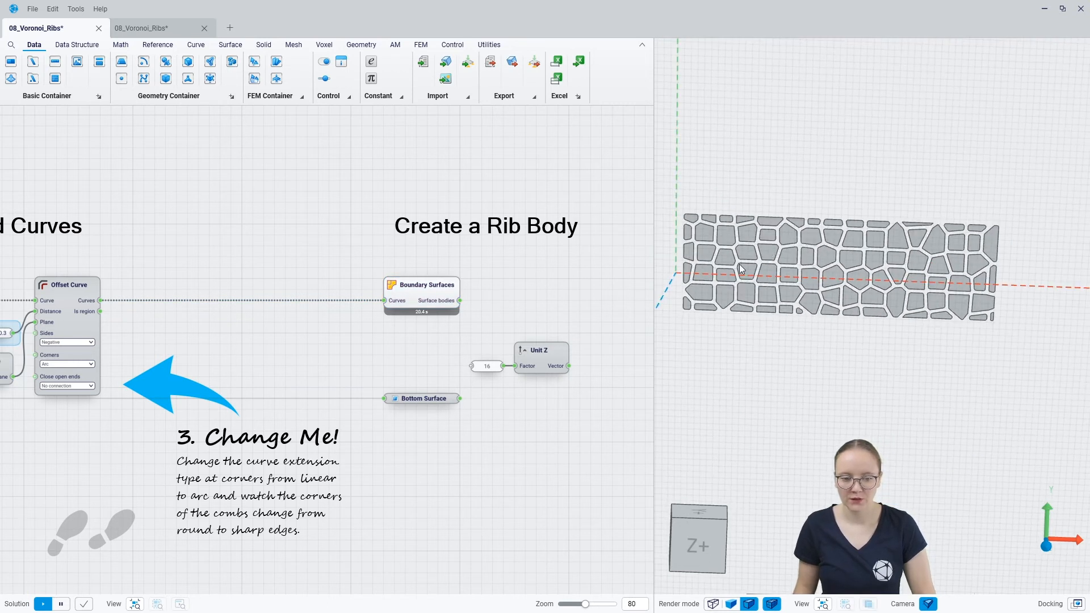
Add a Difference component with Bottom Surface connected to Body and Boundary Surfaces' Surface bodies connected to Tools
left_click(423, 397)
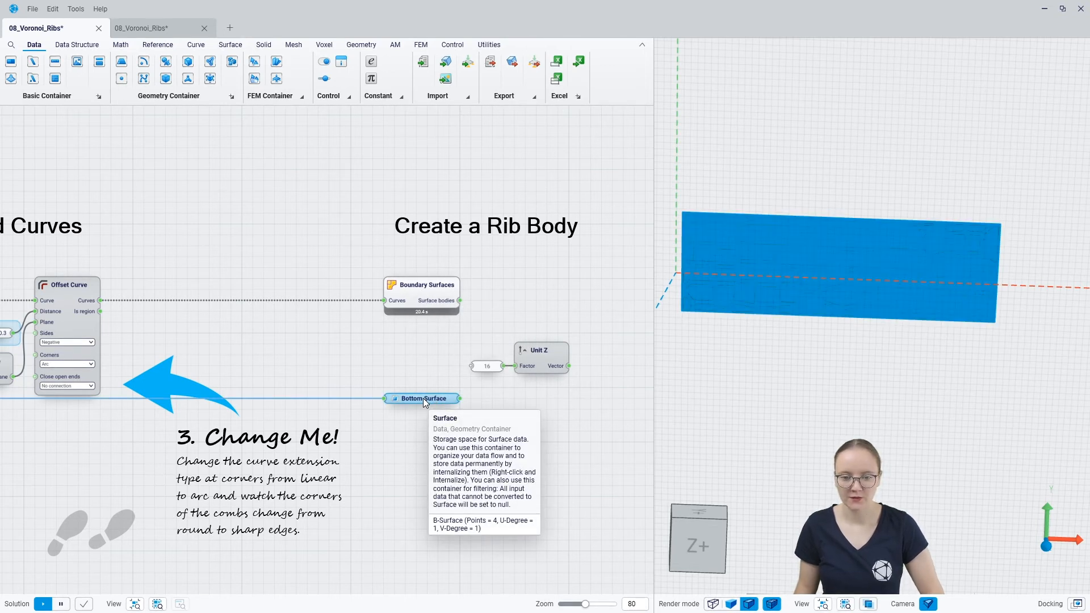
right_click(520, 298)
type("diff")
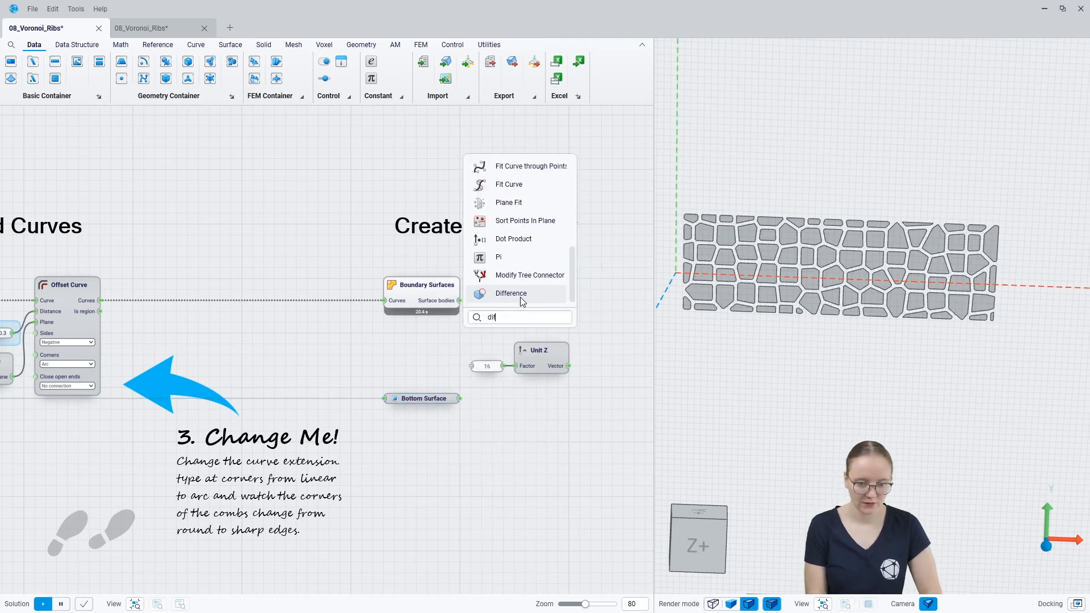
key("Return")
left_click(512, 298)
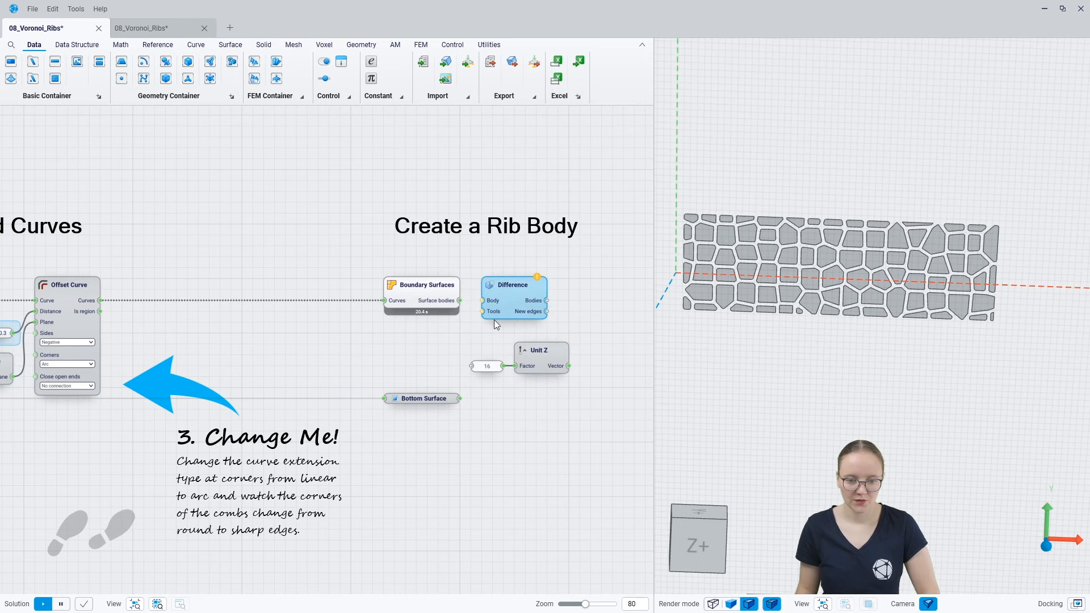
left_click_drag(461, 399, 523, 297)
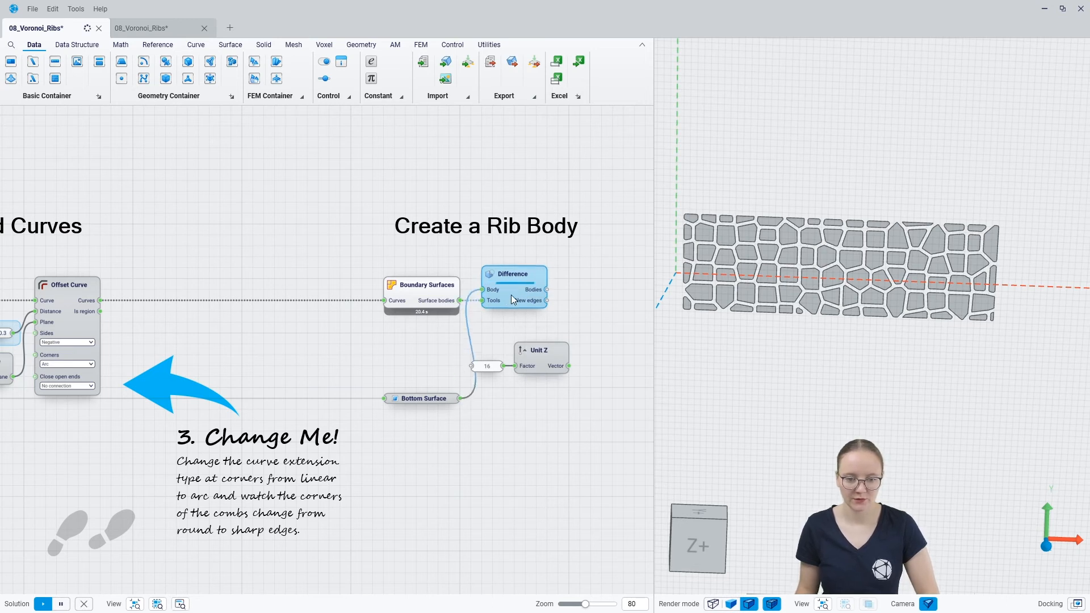
Hide the Boundary Surfaces preview and examine the Voronoi rib surface left by Difference
left_click(414, 289)
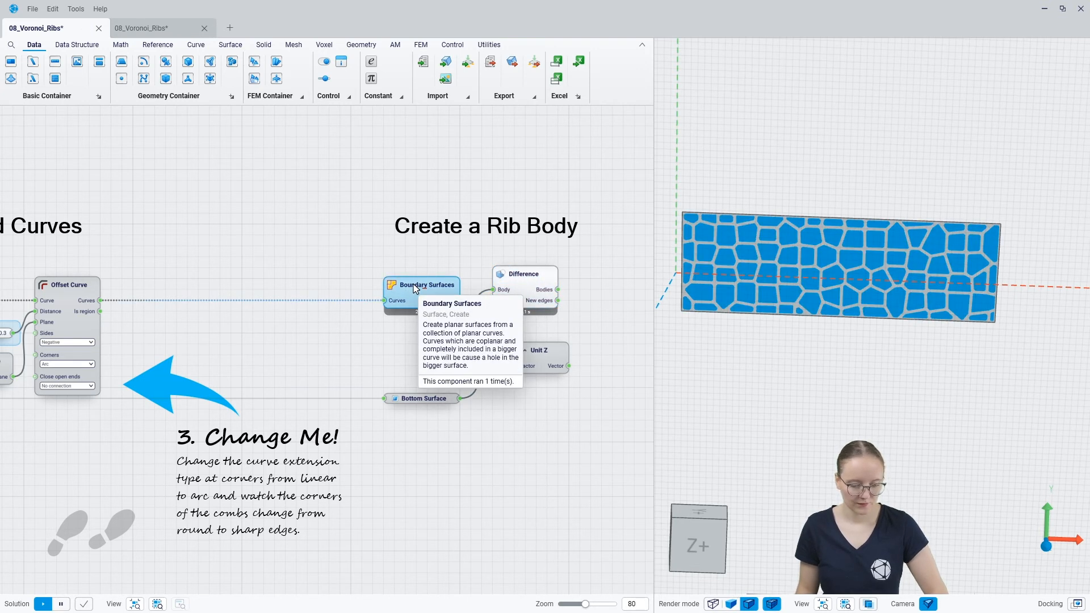
left_click(483, 430)
left_click(512, 294)
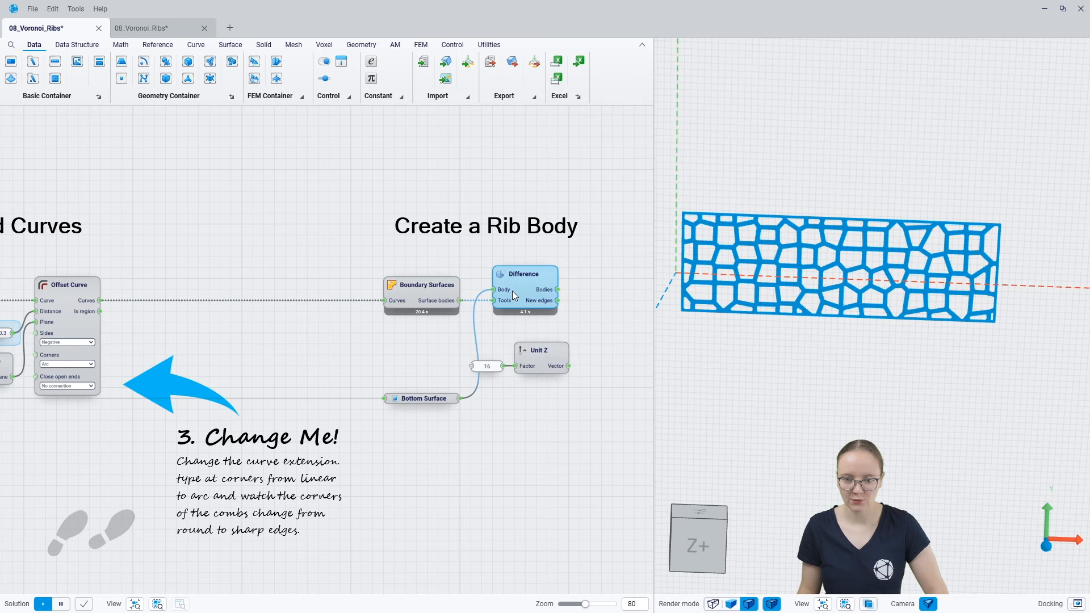
left_click(611, 303)
mouse_move(757, 240)
right_mouse_down()
mouse_move(751, 292)
mouse_move(761, 196)
mouse_move(751, 295)
mouse_move(747, 241)
right_mouse_up()
Add an Extrude Surface Body component with Difference's Bodies as Surface body and Unit Z's Vector as Direction
right_click_drag(566, 331, 358, 341)
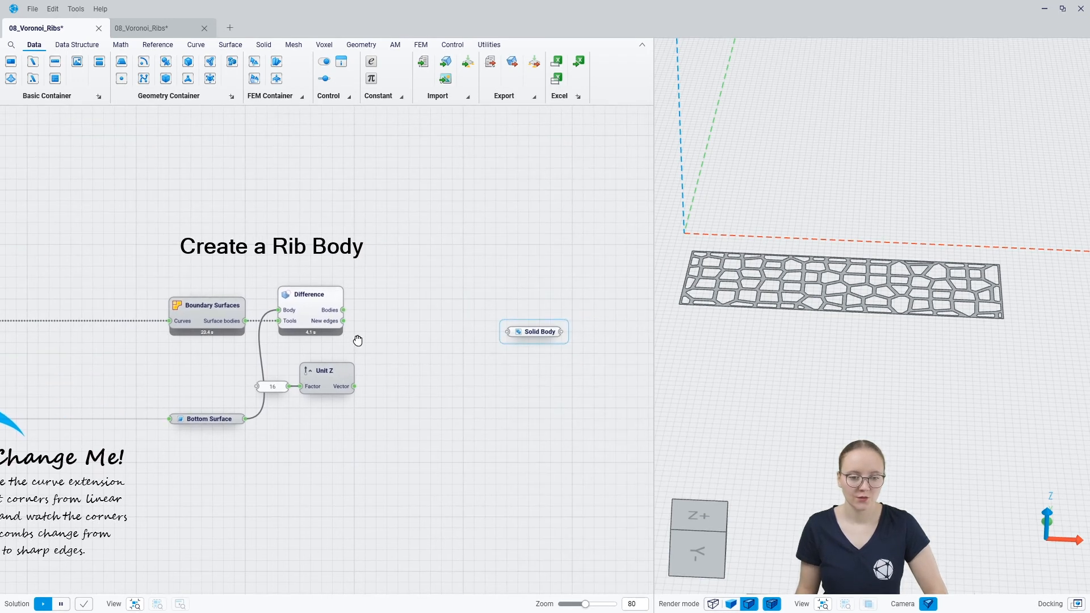
right_click(412, 328)
type("extru")
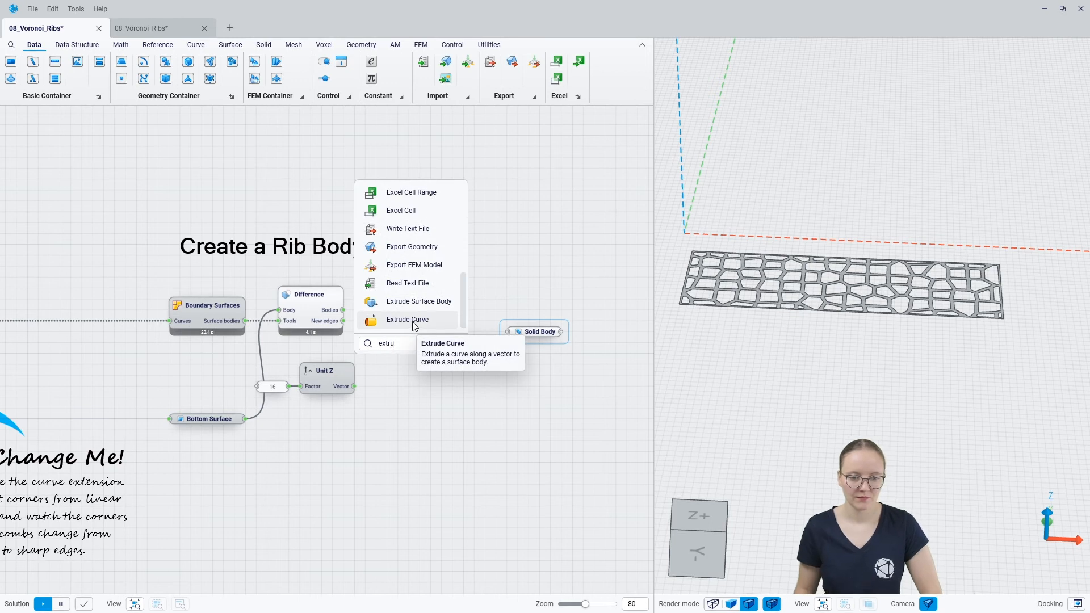
left_click(420, 306)
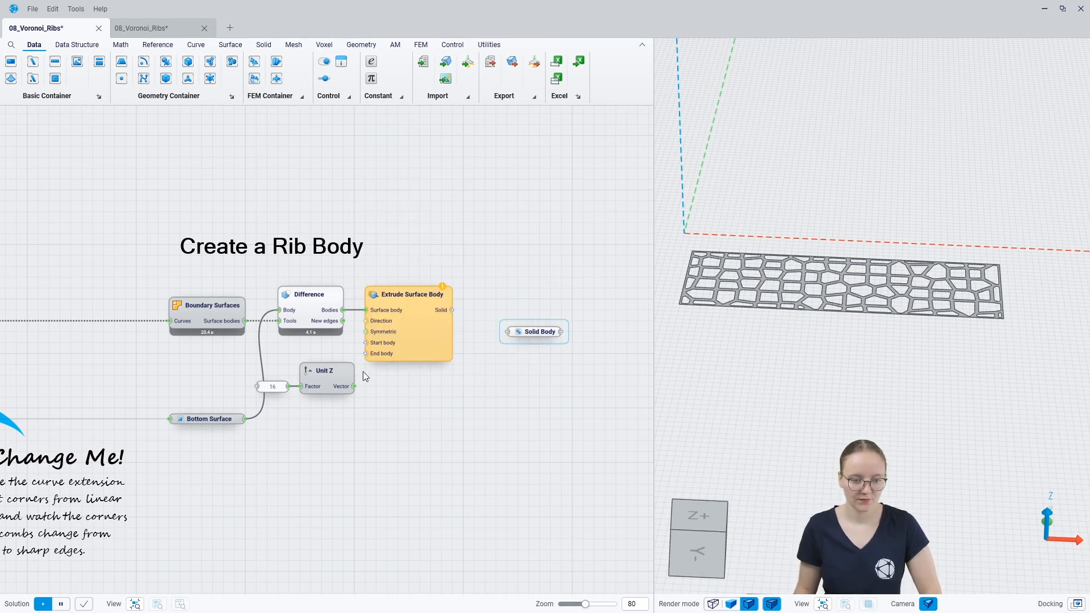
left_click_drag(436, 332, 458, 331)
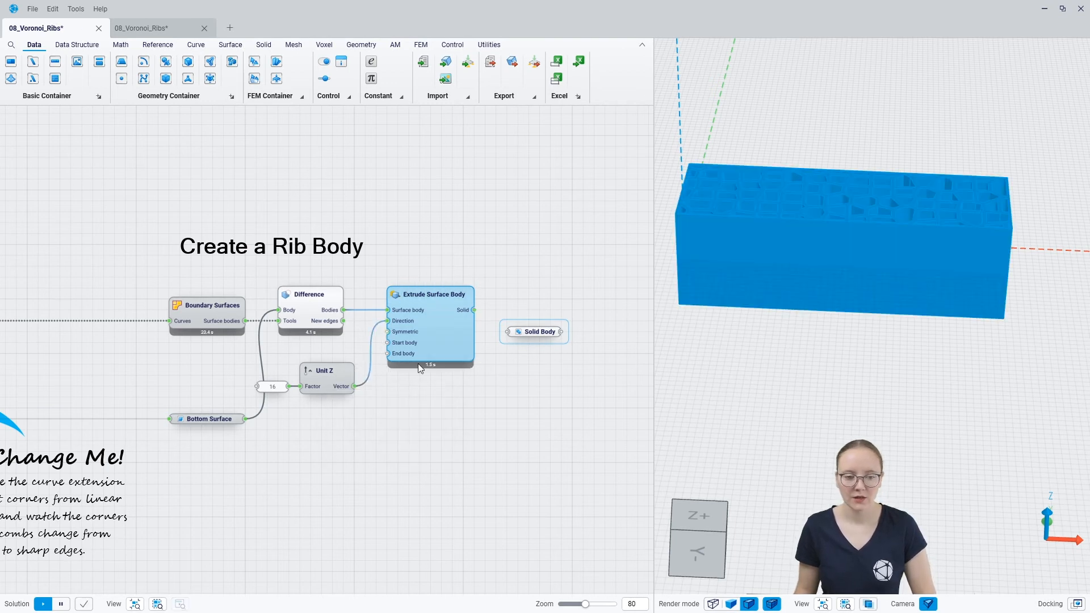
Hide the Difference preview and connect Extrude Surface Body's Solid output to the Solid Body container
left_click(304, 298)
left_click(502, 356)
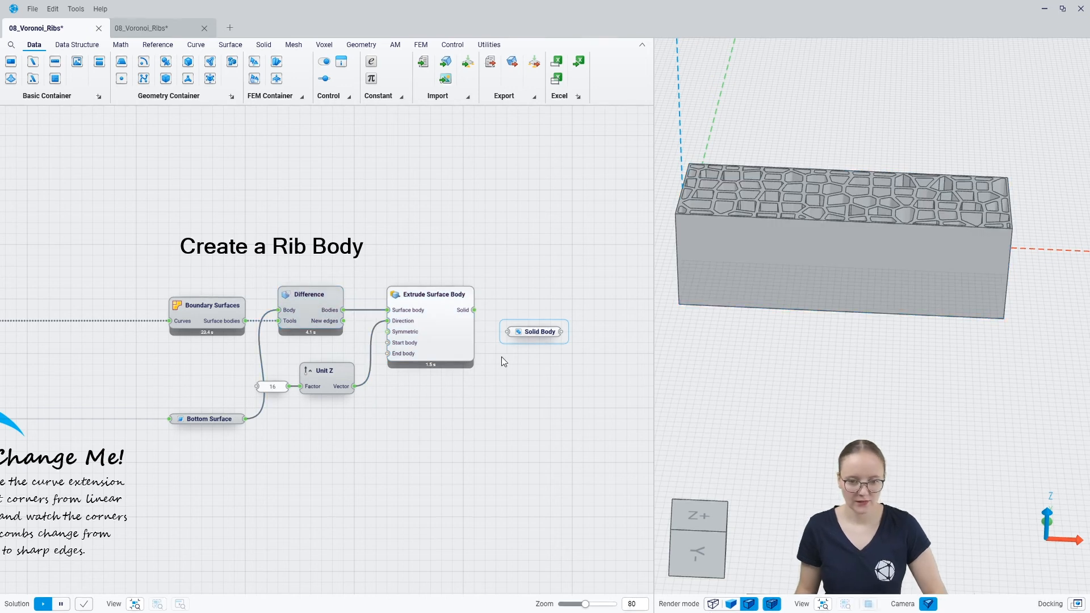
left_click_drag(497, 332, 509, 311)
right_click_drag(766, 236, 792, 336)
scroll(560, 319, "down", 5)
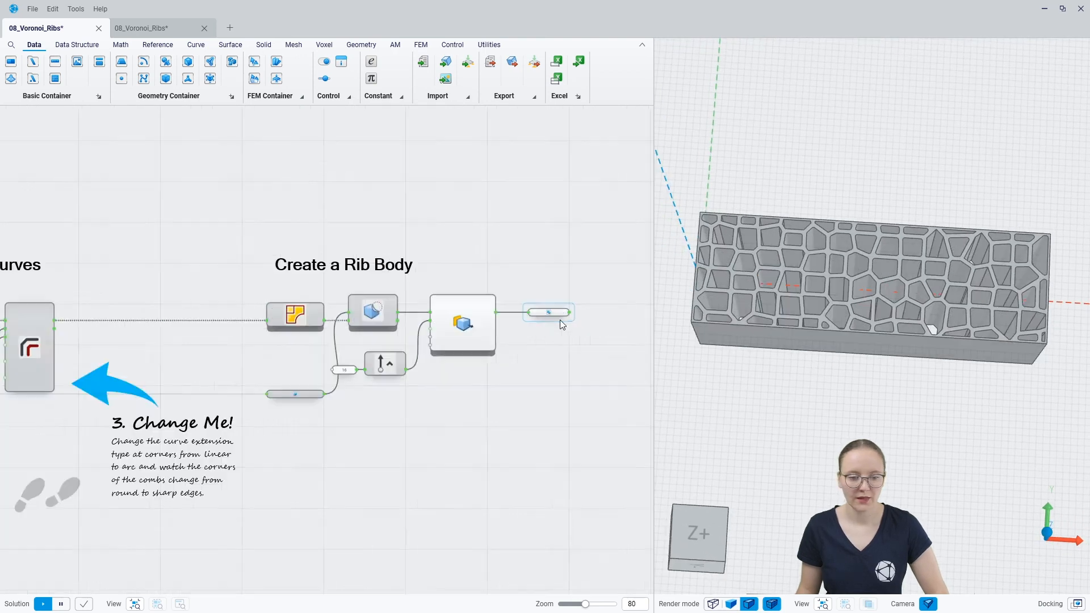
scroll(546, 325, "up", 3)
scroll(546, 325, "up", 3)
left_click(534, 321)
left_click(567, 372)
Set the Stream Filter's Index slider to 2 and examine the regenerated rib body
scroll(566, 372, "down", 6)
scroll(267, 364, "up", 5)
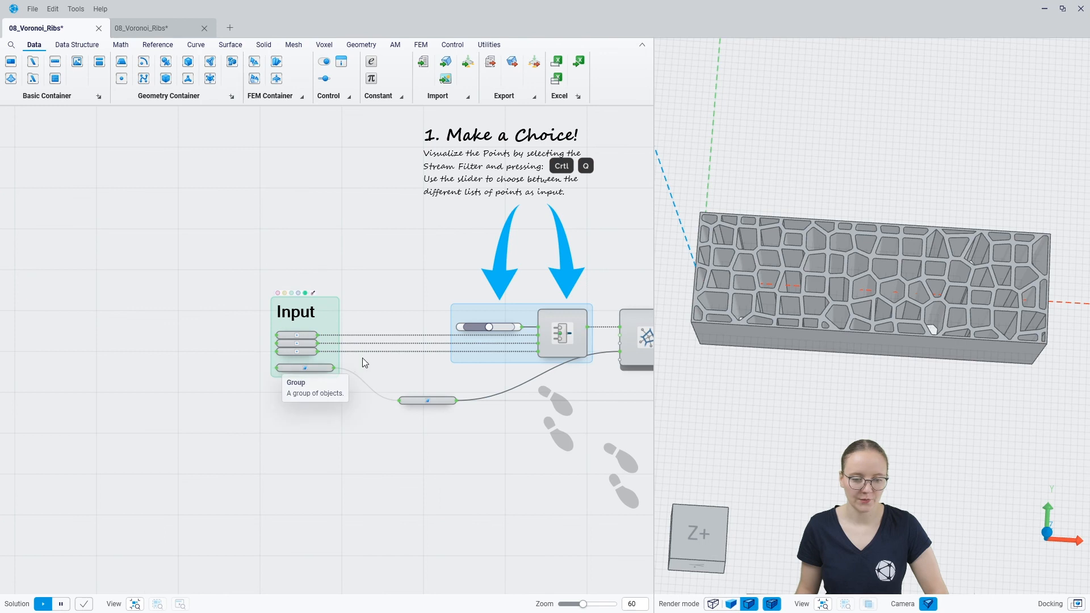
scroll(397, 364, "up", 4)
scroll(459, 302, "up", 4)
left_click_drag(417, 327, 465, 327)
mouse_move(369, 305)
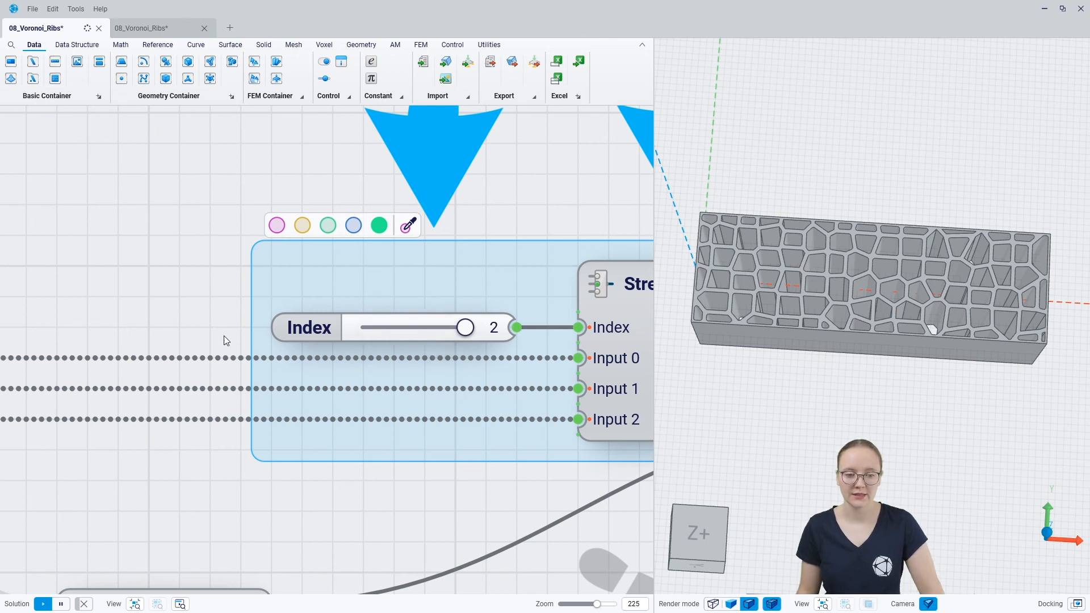
scroll(219, 327, "down", 4)
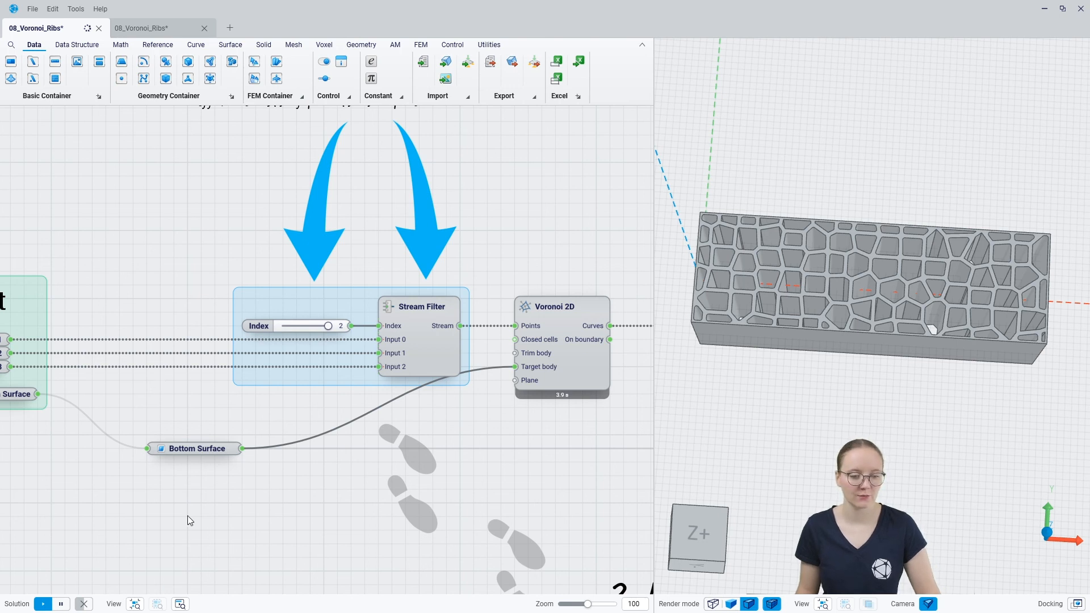
scroll(128, 373, "down", 5)
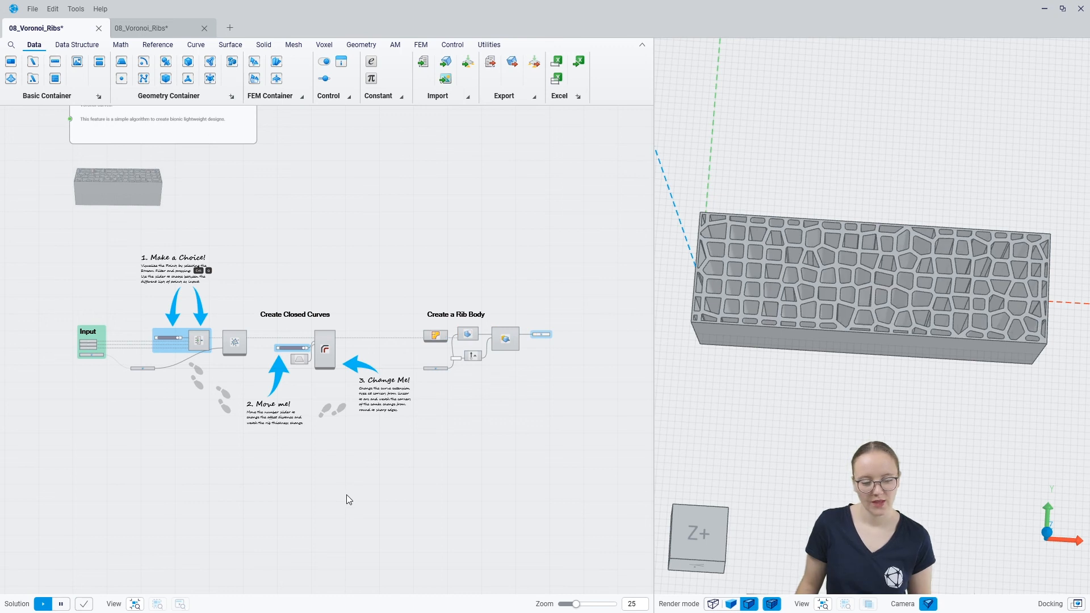
scroll(897, 255, "up", 3)
scroll(887, 257, "down", 3)
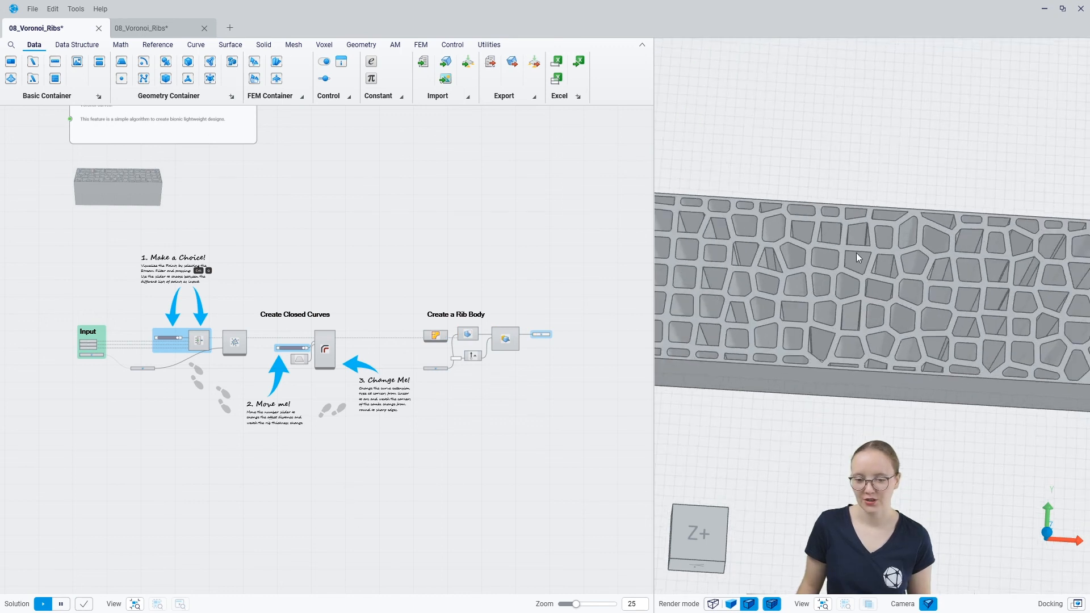
middle_click_drag(852, 262, 866, 196)
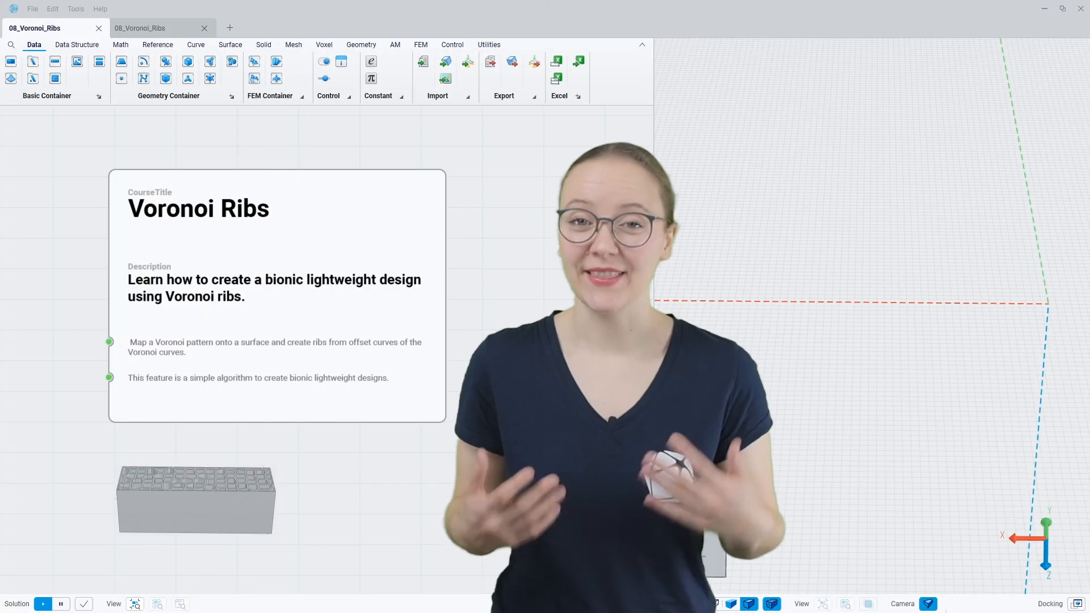